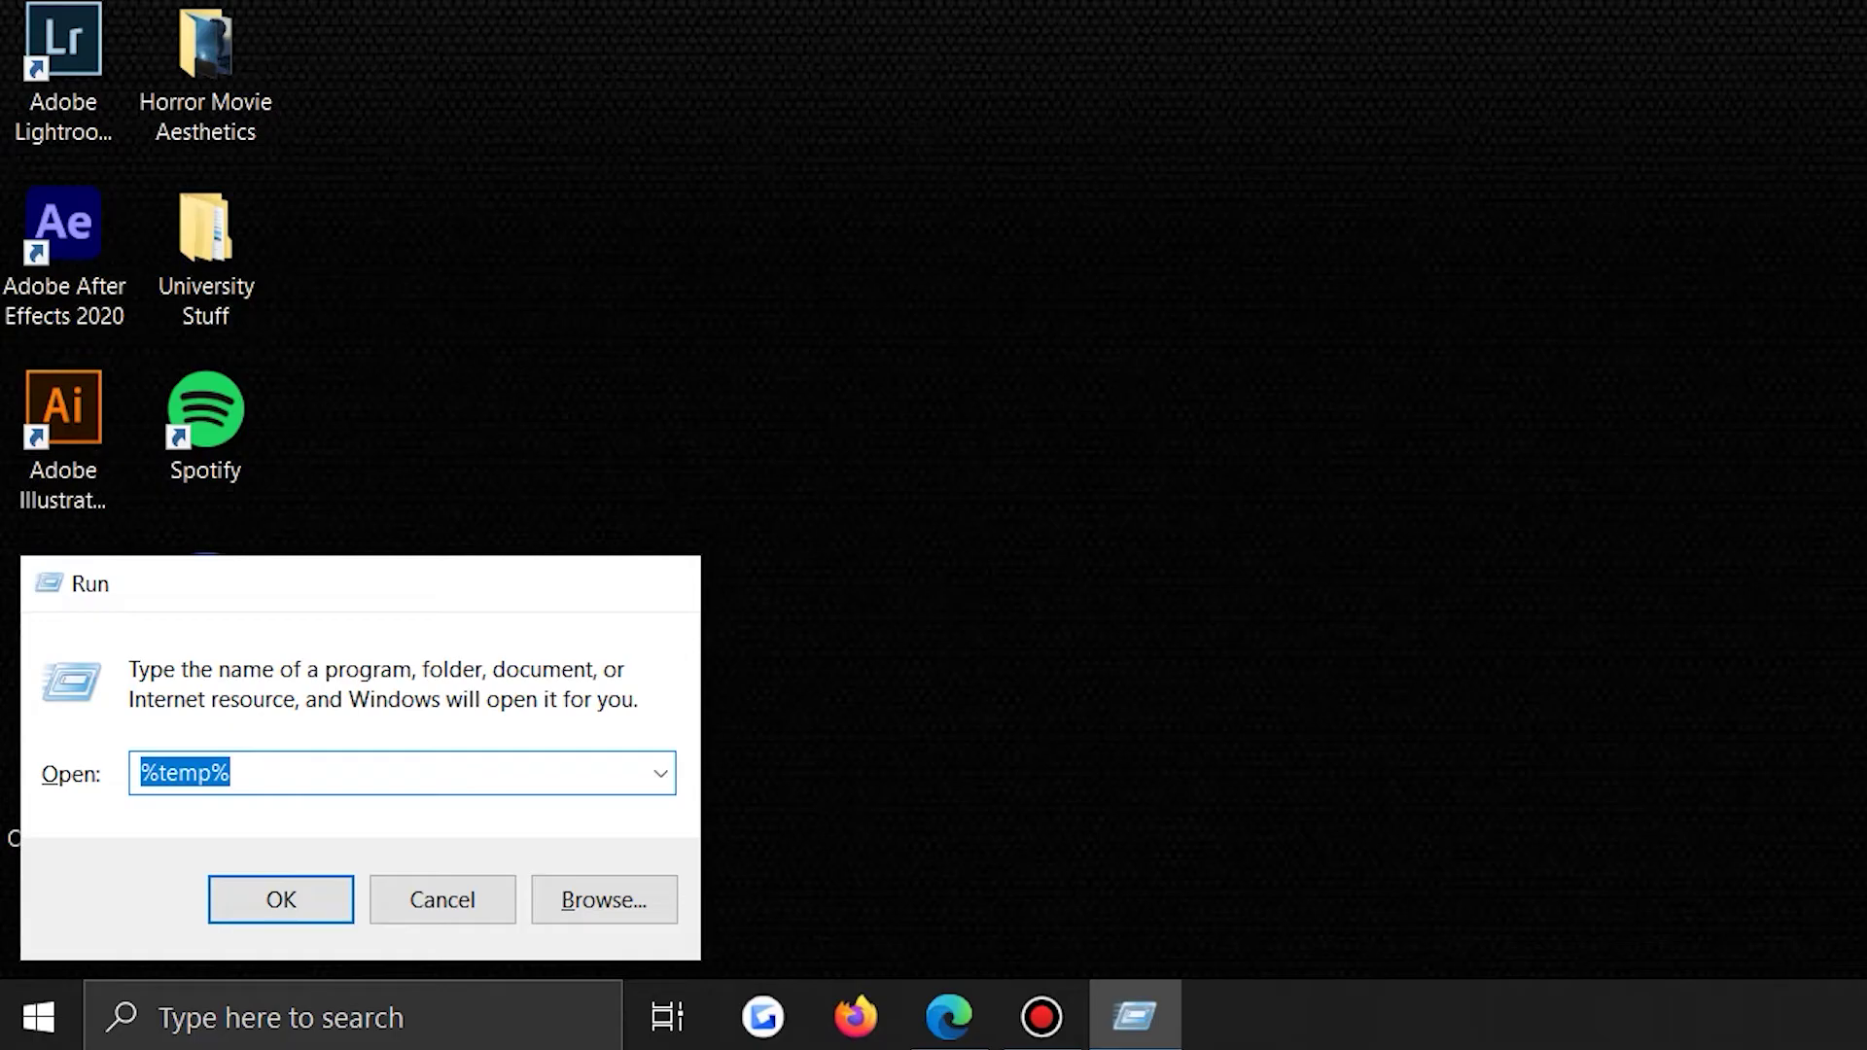
Search the Temp folder for UNSAVED DOCUMENT, copy it to the desktop and open it.
key(Return)
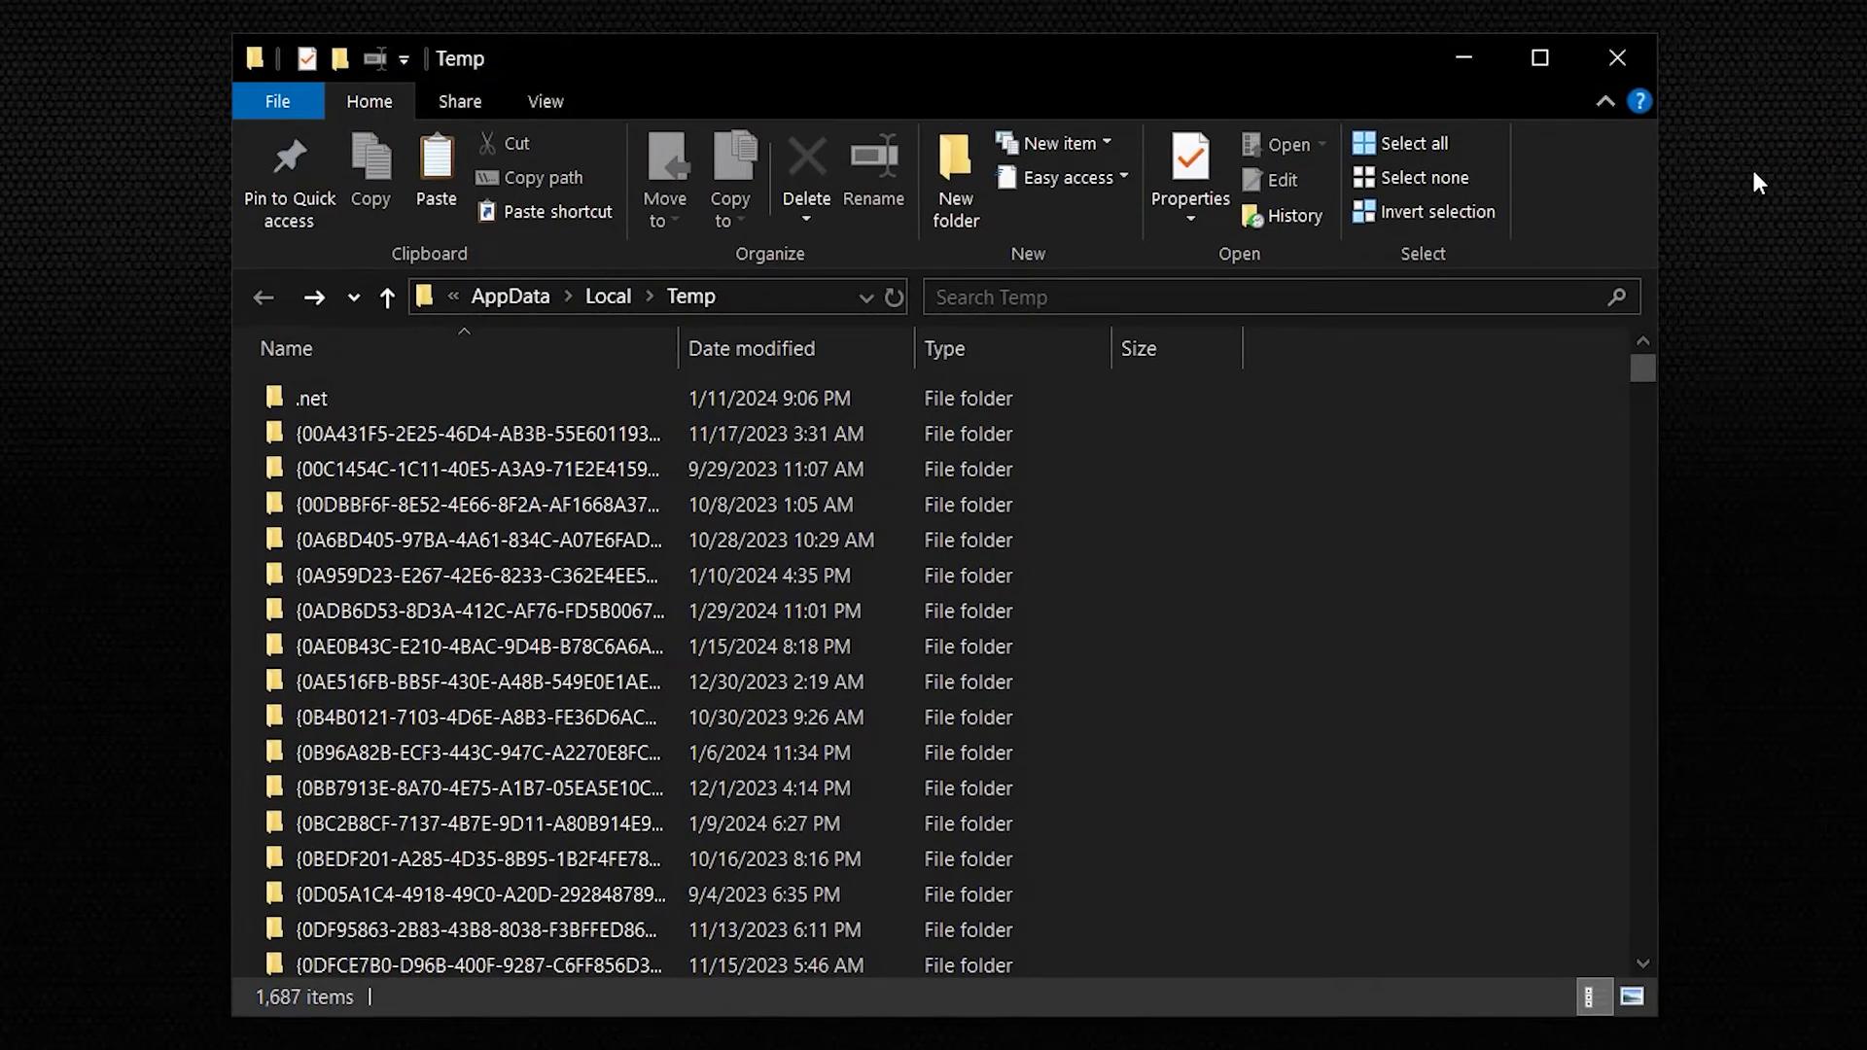
click(1415, 295)
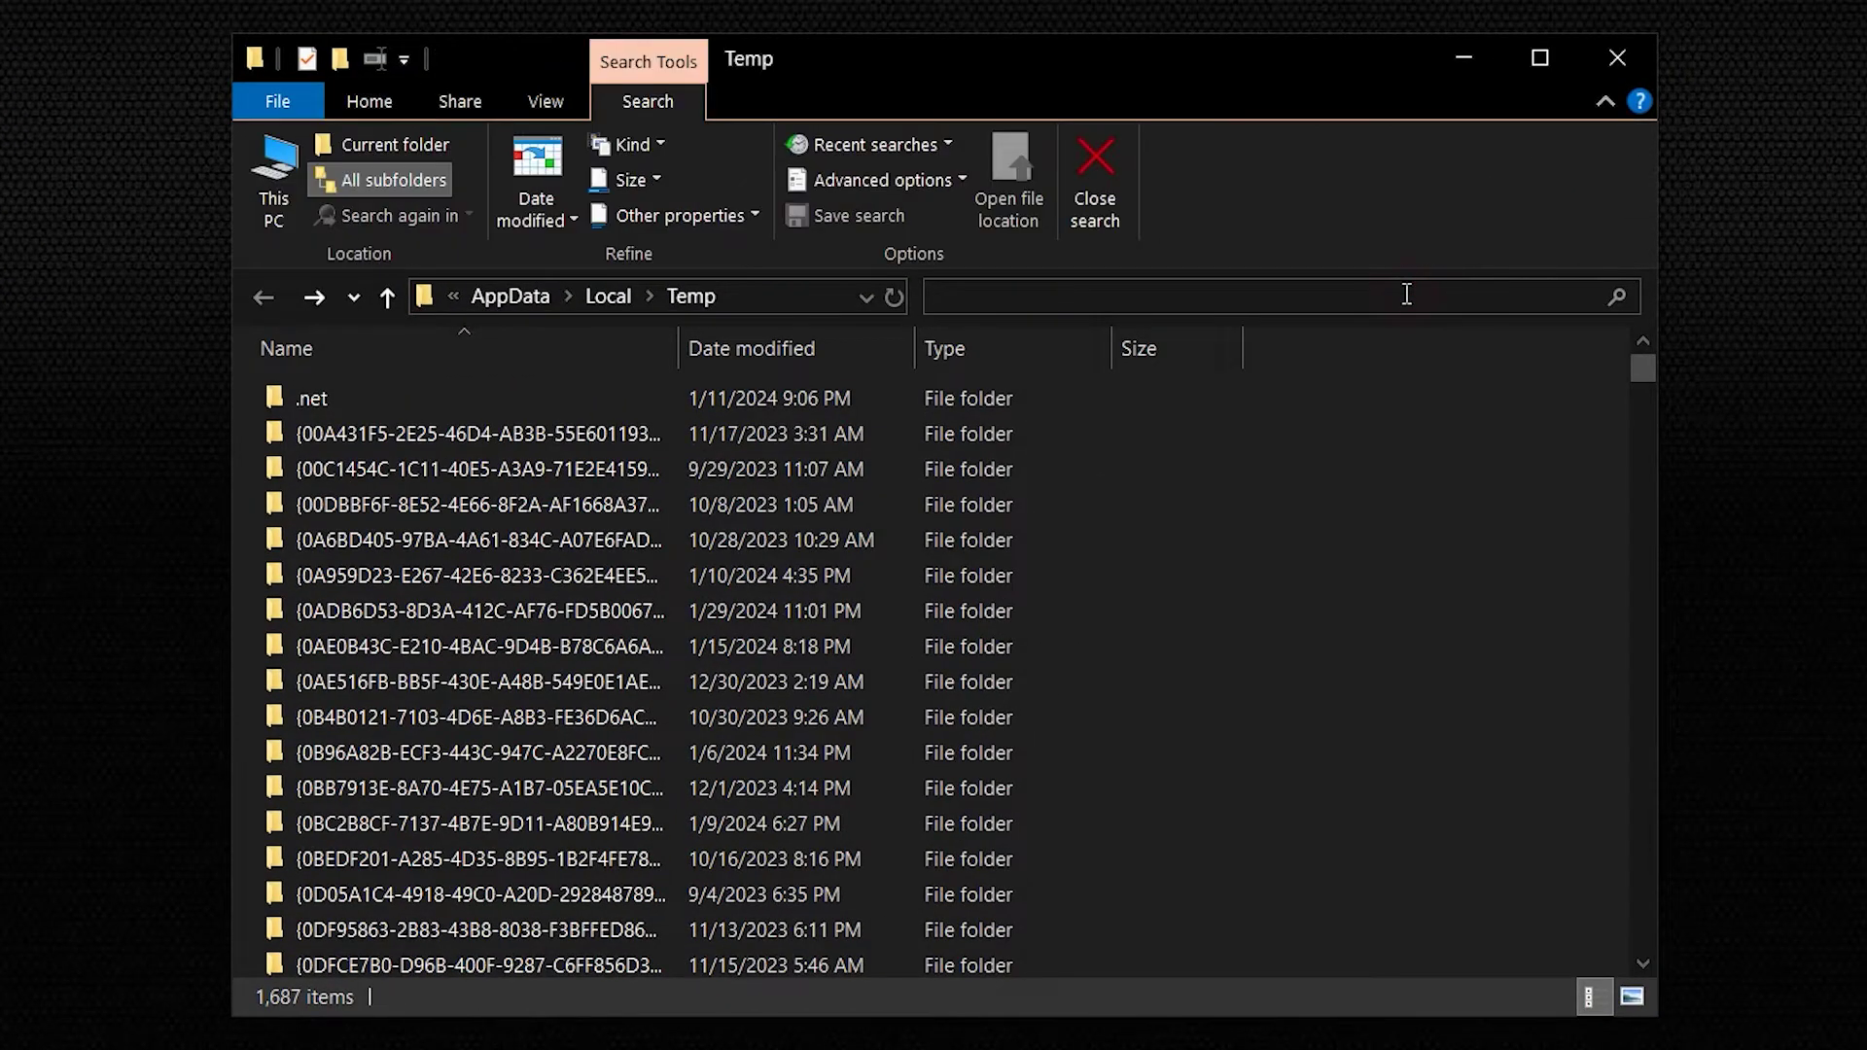
text(.ppt)
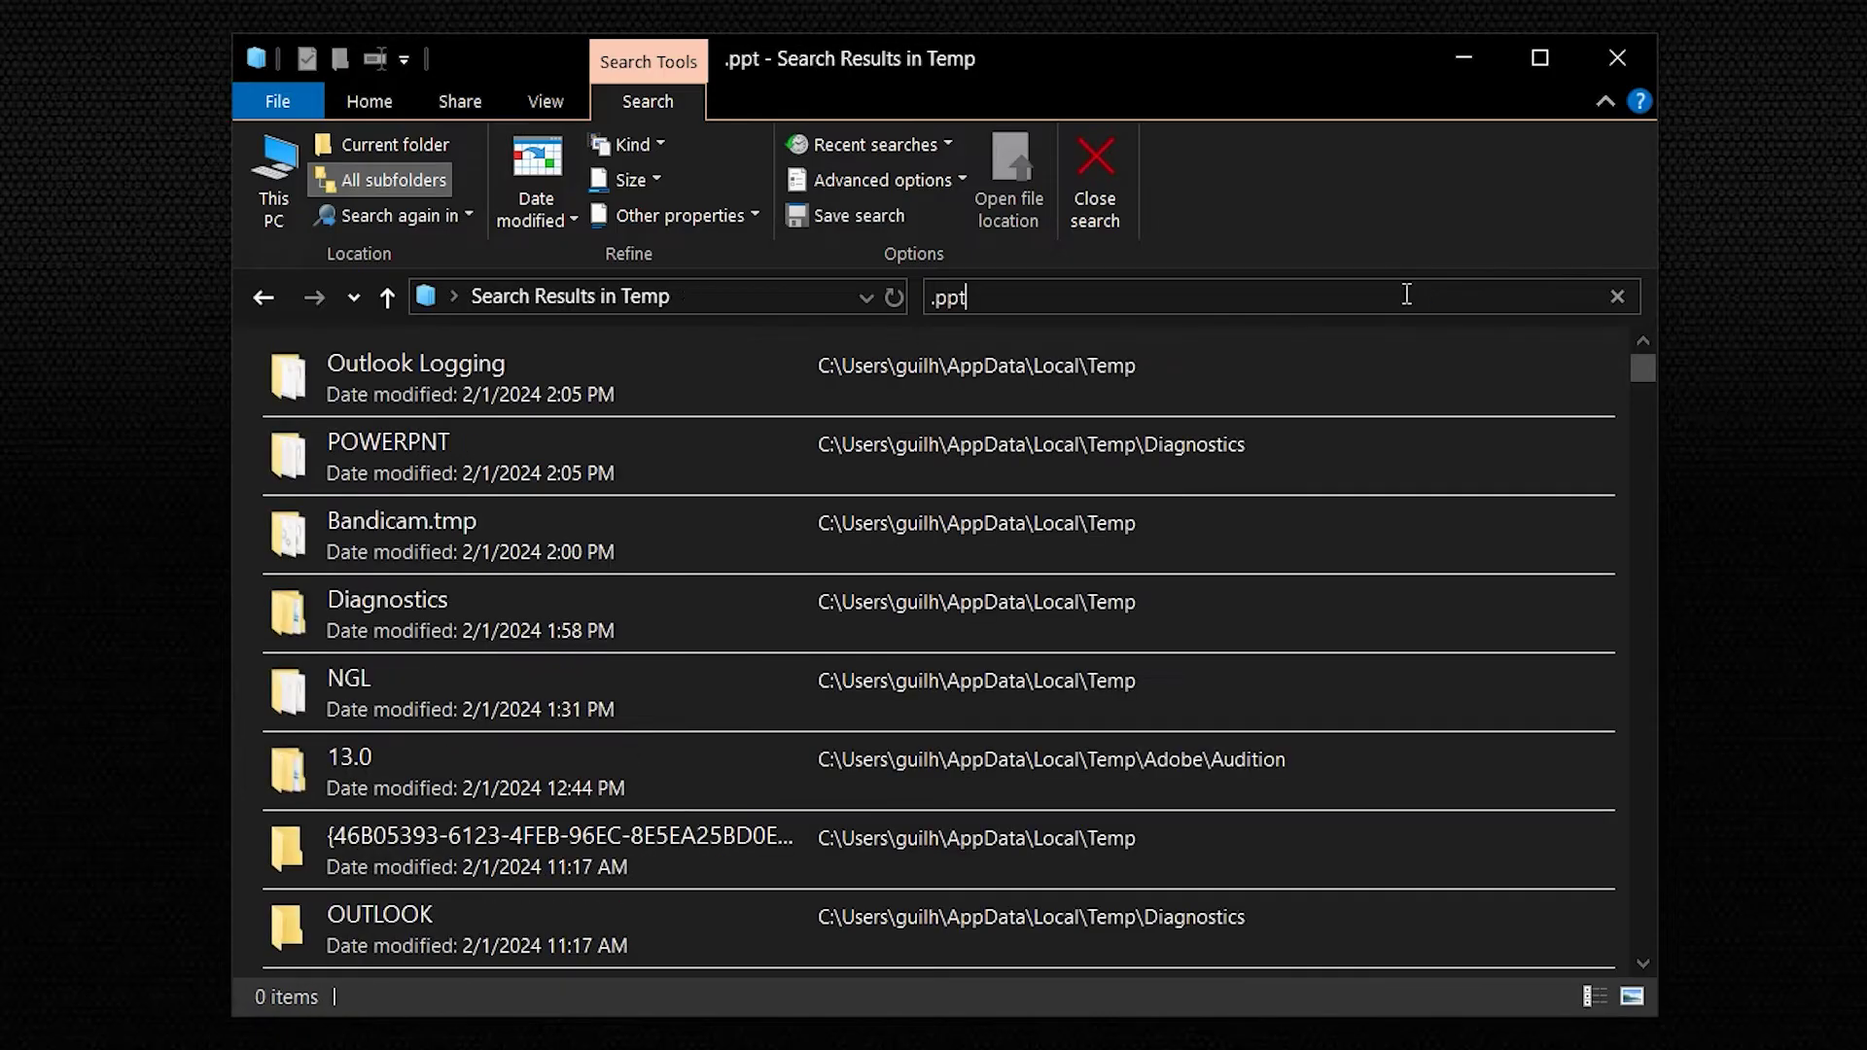
click(772, 393)
right_click(773, 393)
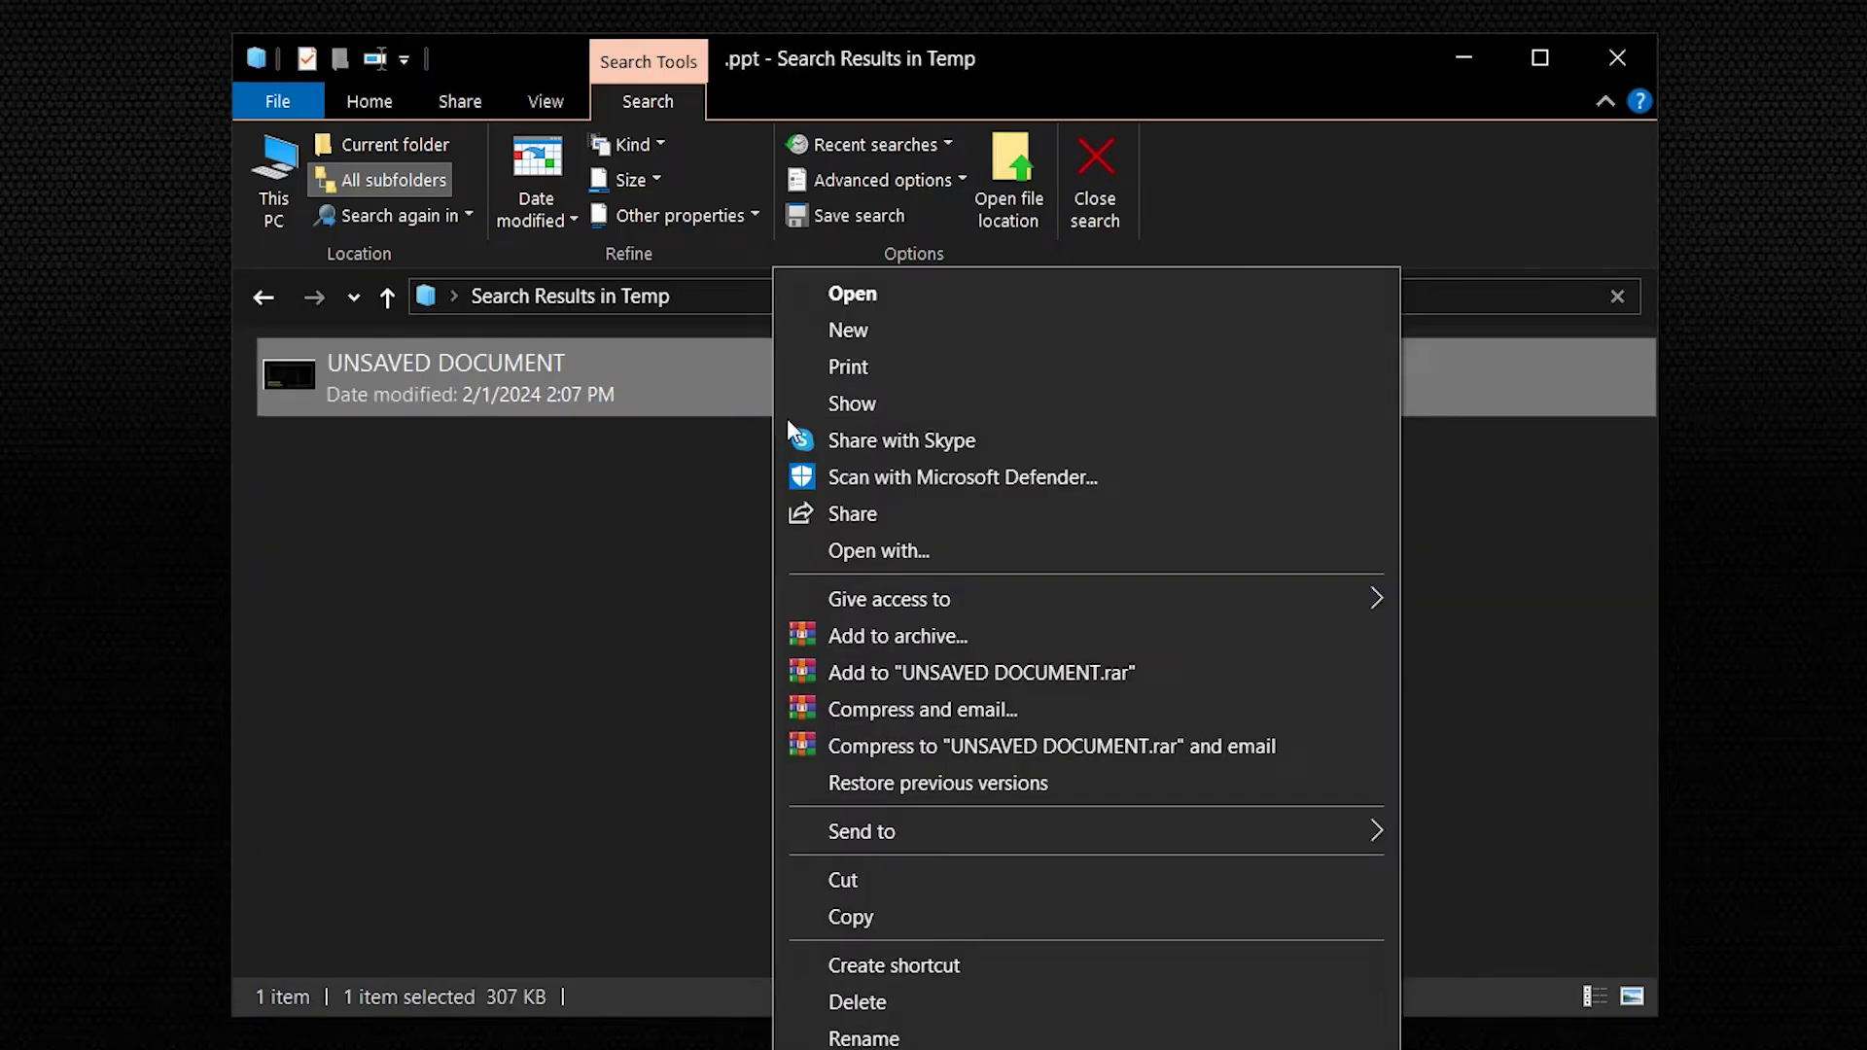
click(923, 917)
click(1464, 58)
double_click(1024, 368)
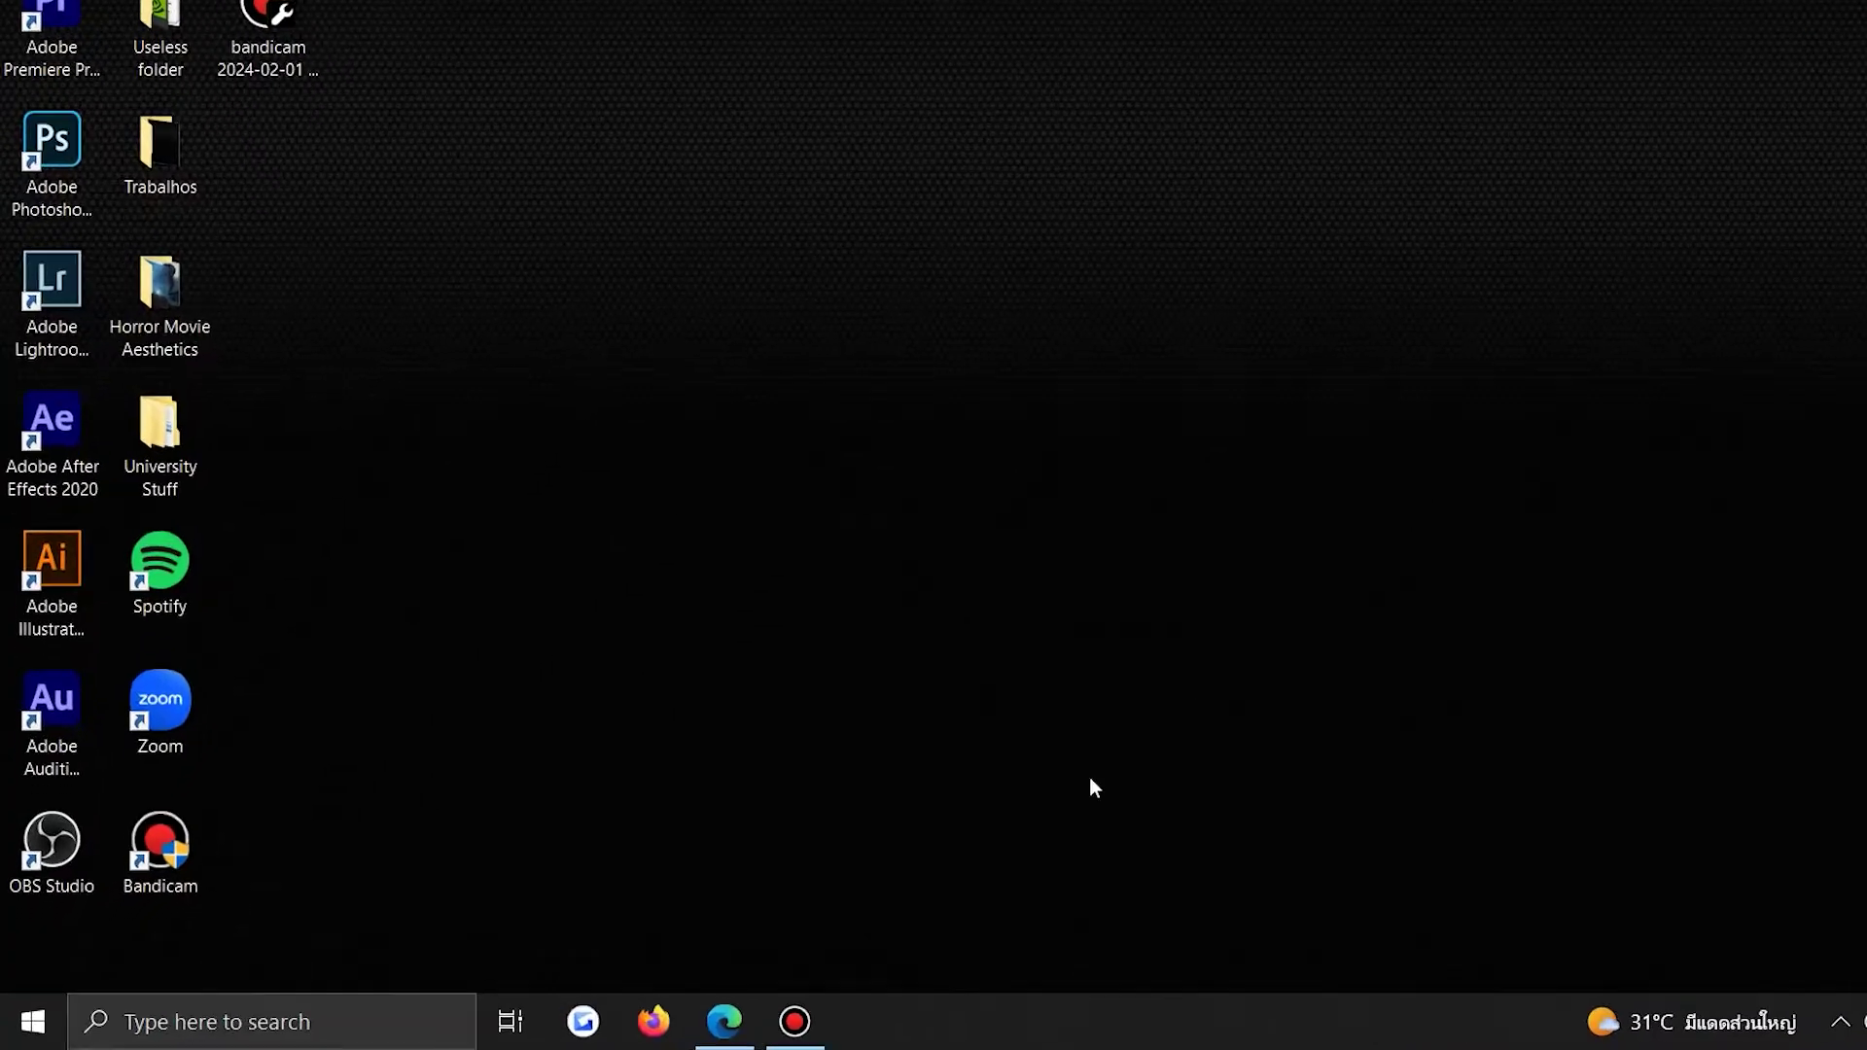
Launch PowerPoint and open UNSAVED DOCUMENT from Recover Unsaved Presentations.
click(241, 1011)
text(powerp)
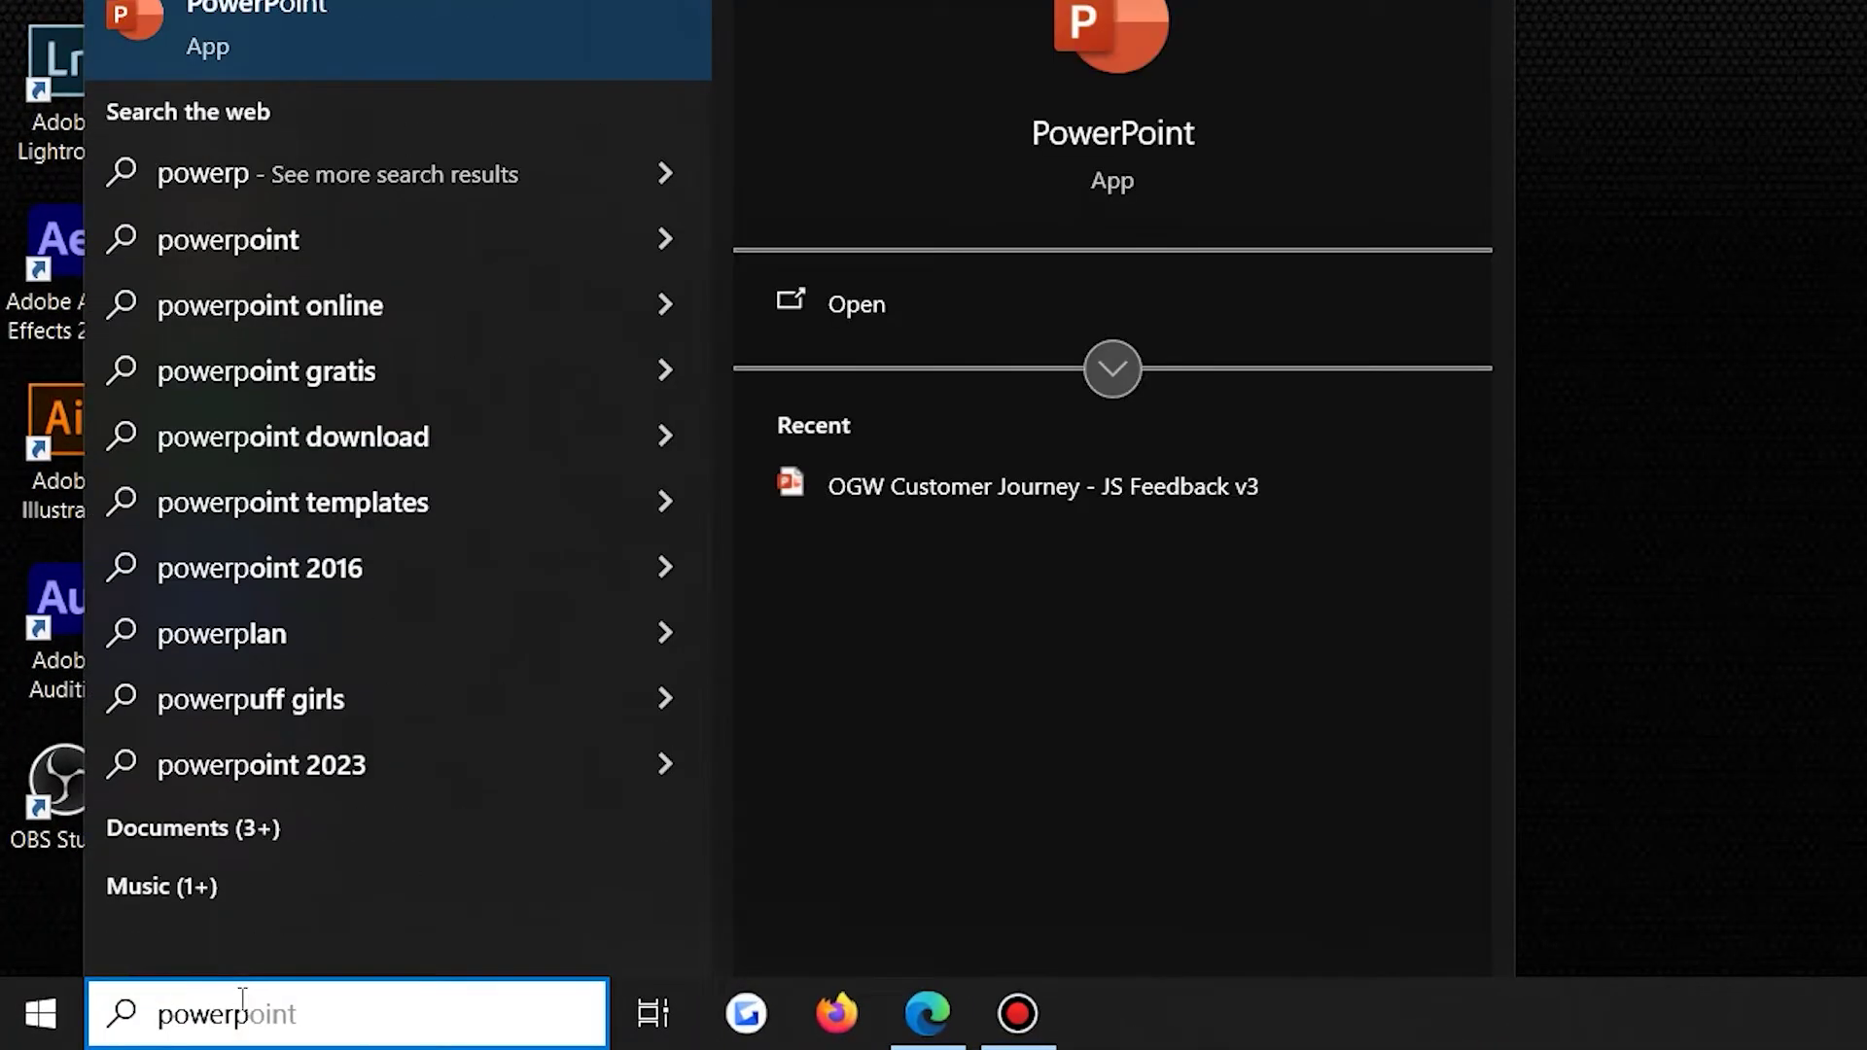
click(402, 290)
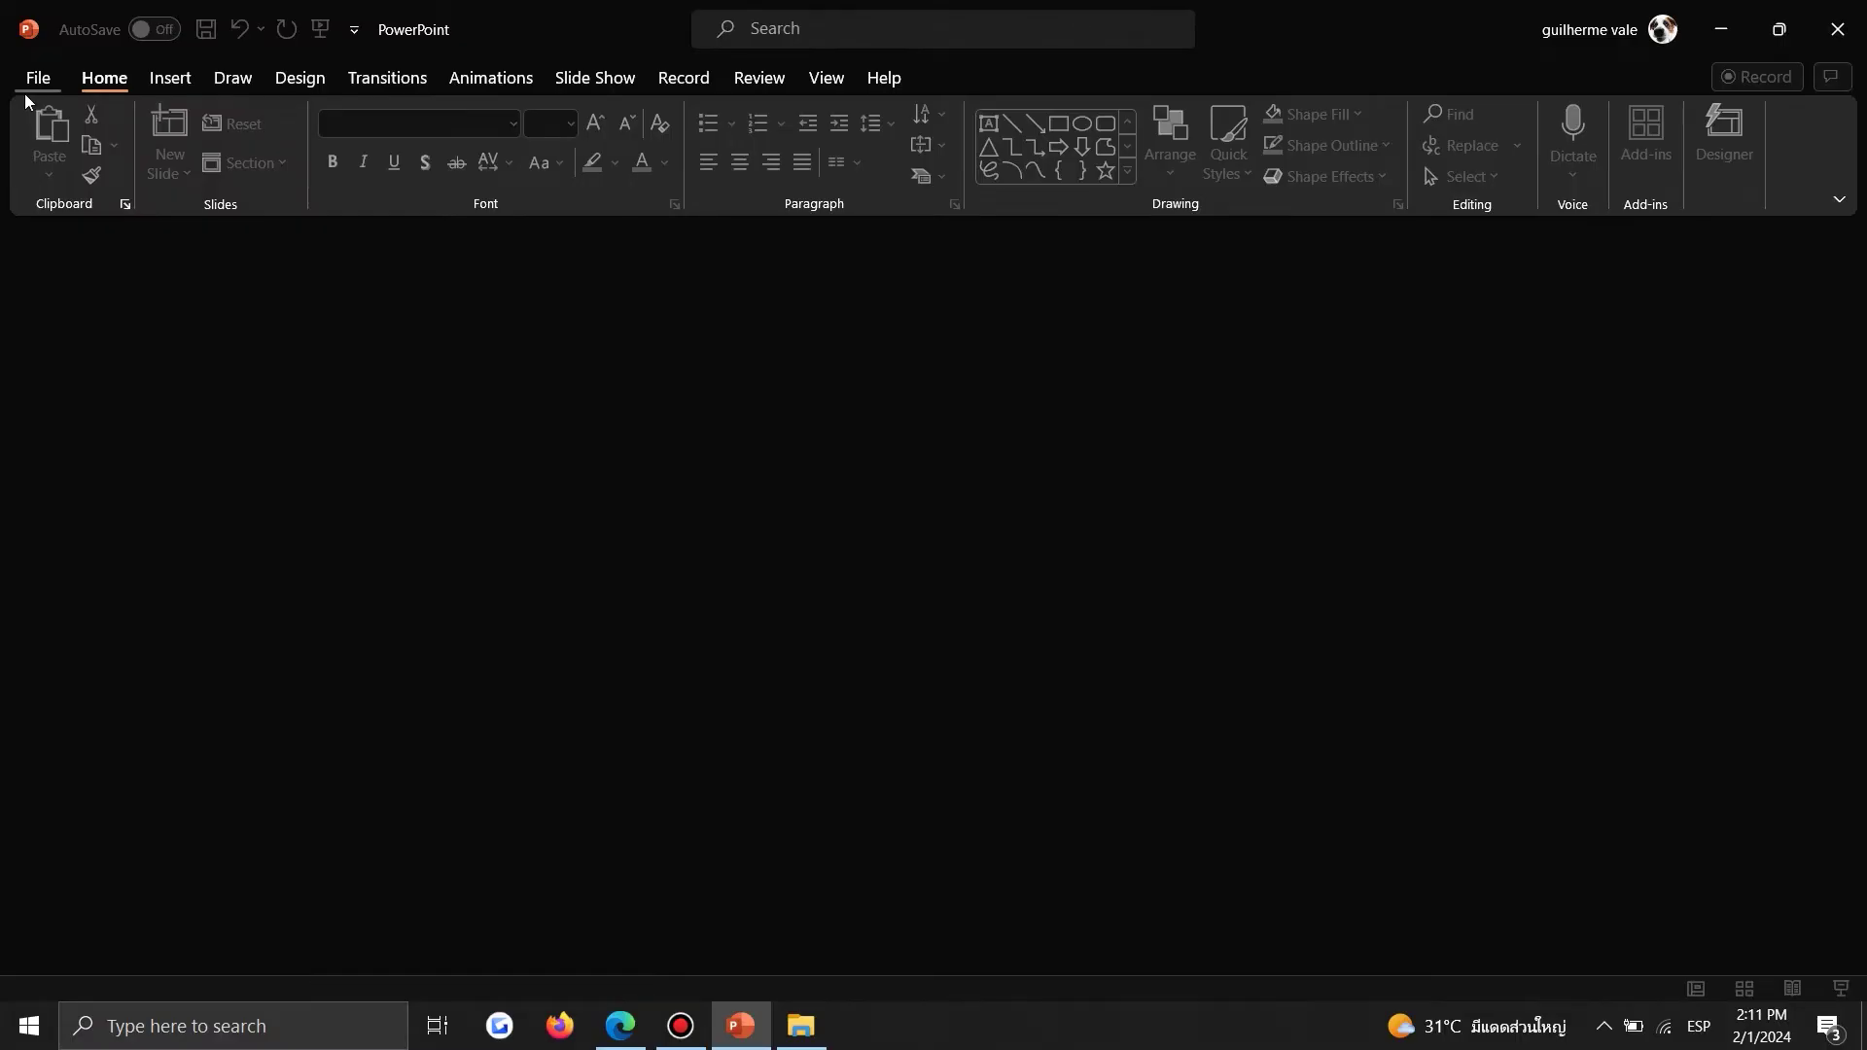
click(25, 87)
click(84, 253)
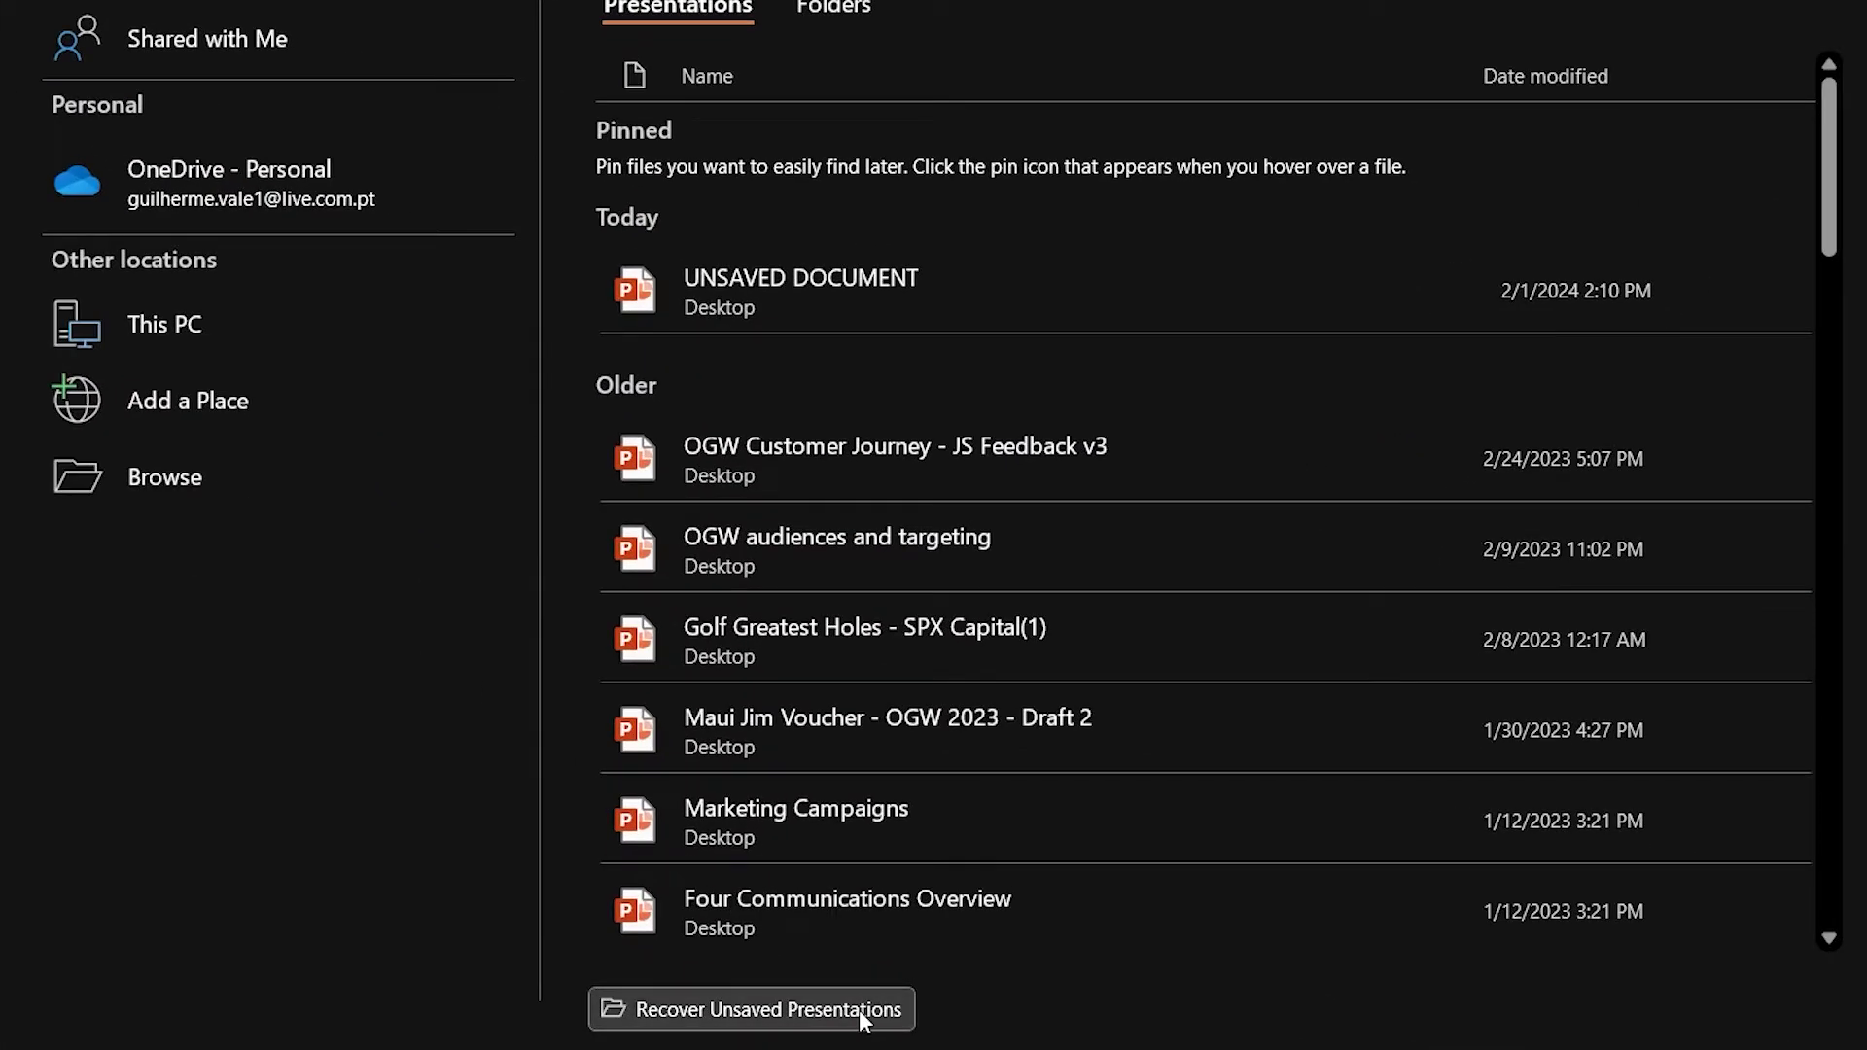
click(859, 1010)
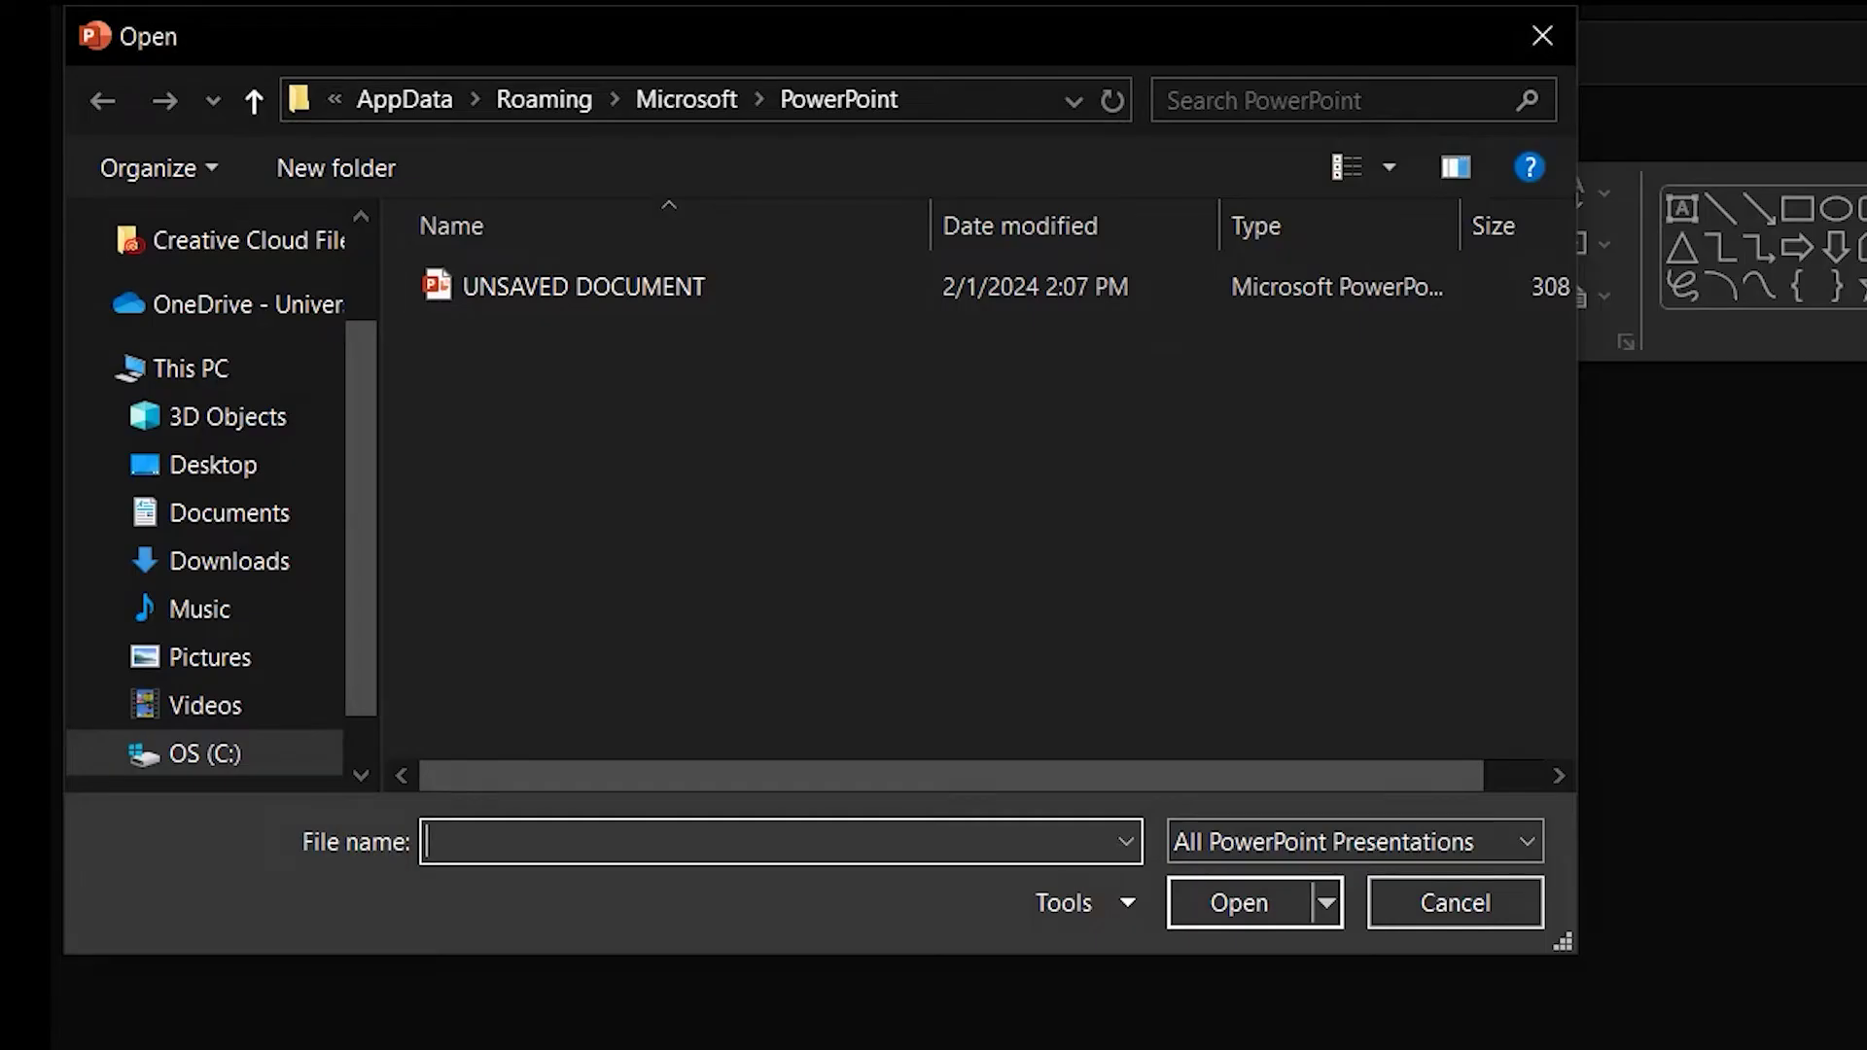
double_click(656, 298)
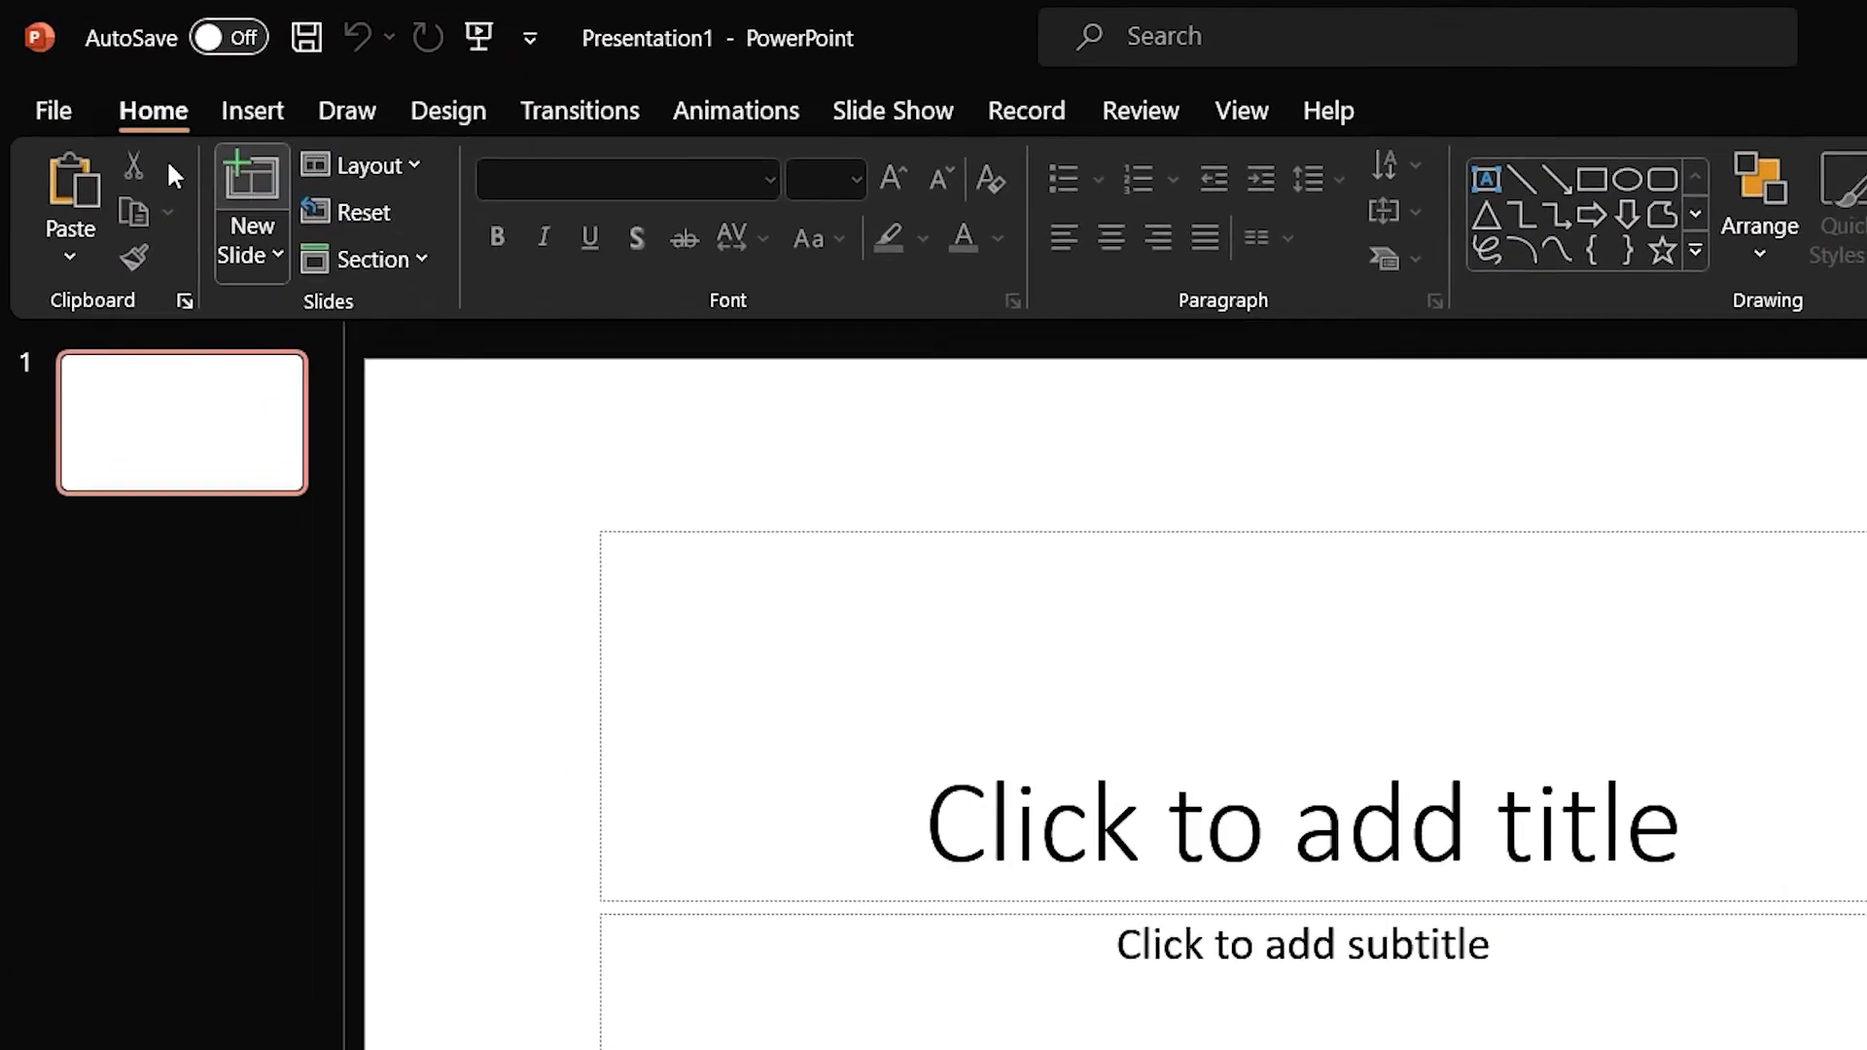
In PowerPoint's Save options, enable AutoRecover saving and keeping the last AutoRecovered version.
click(38, 78)
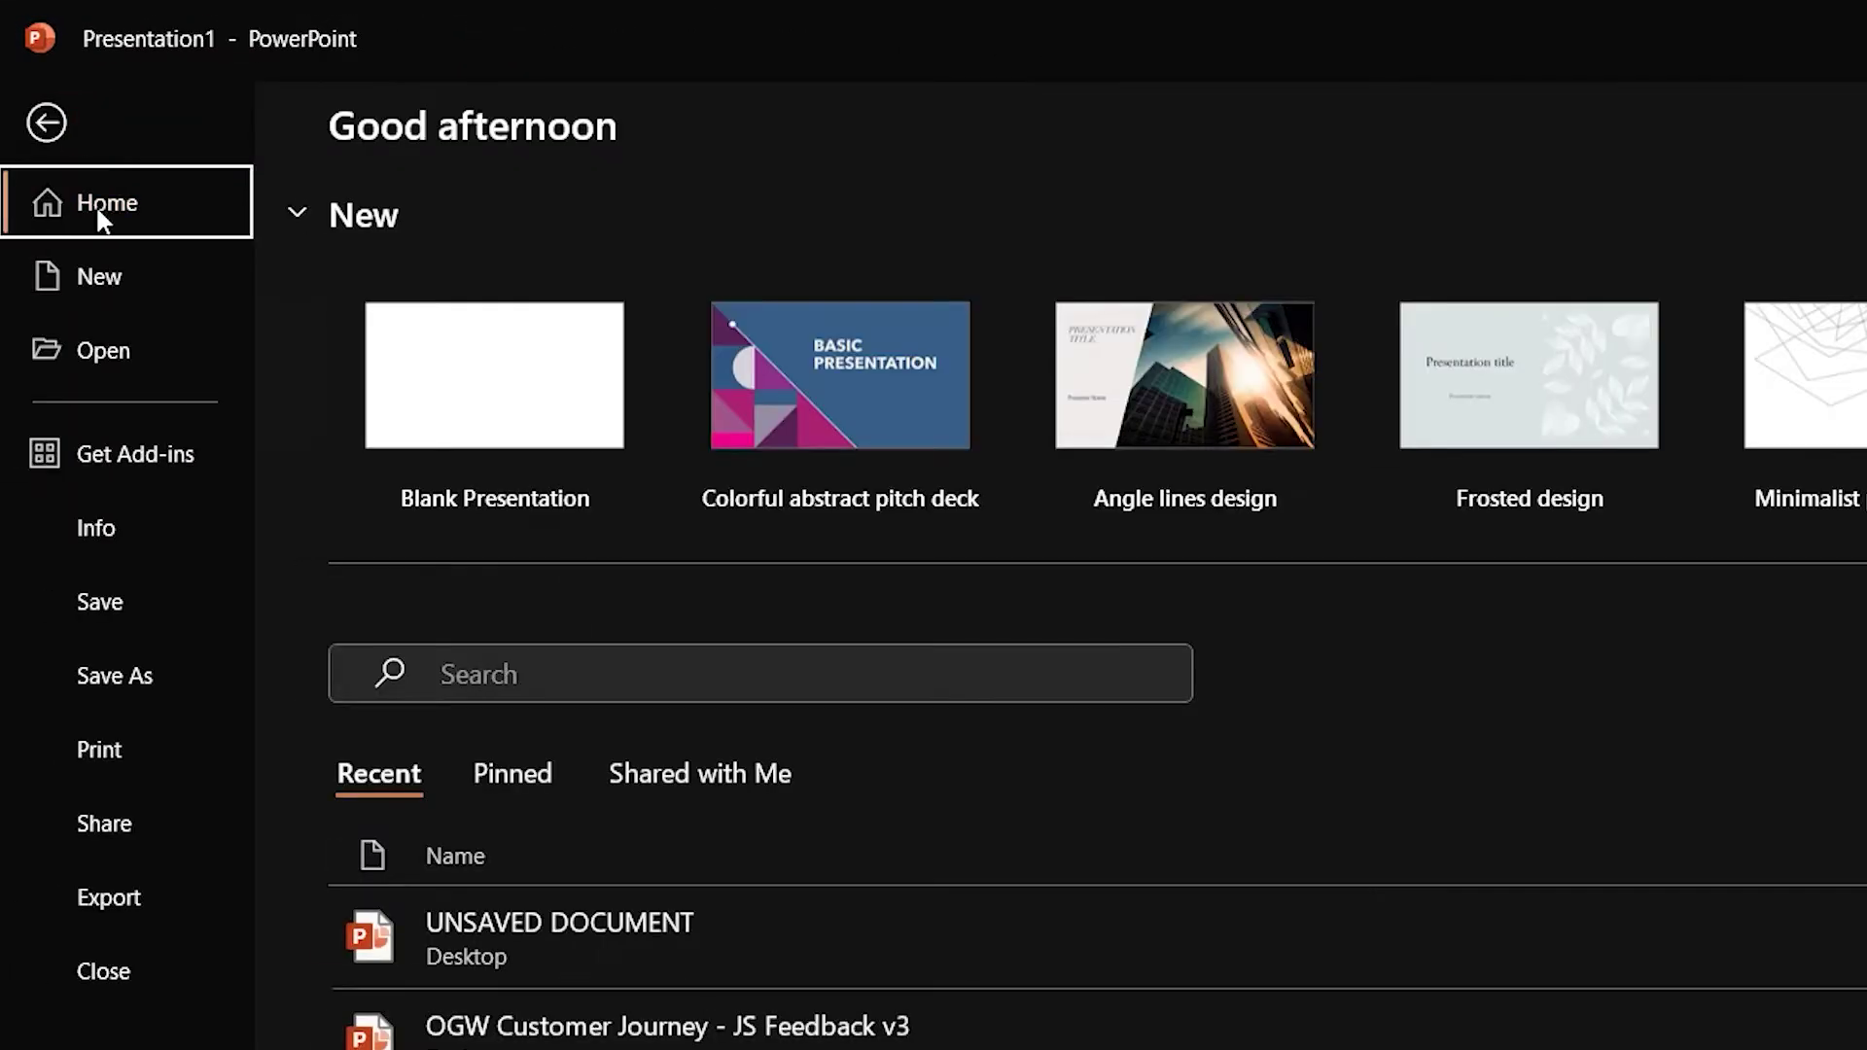
click(118, 1001)
click(543, 192)
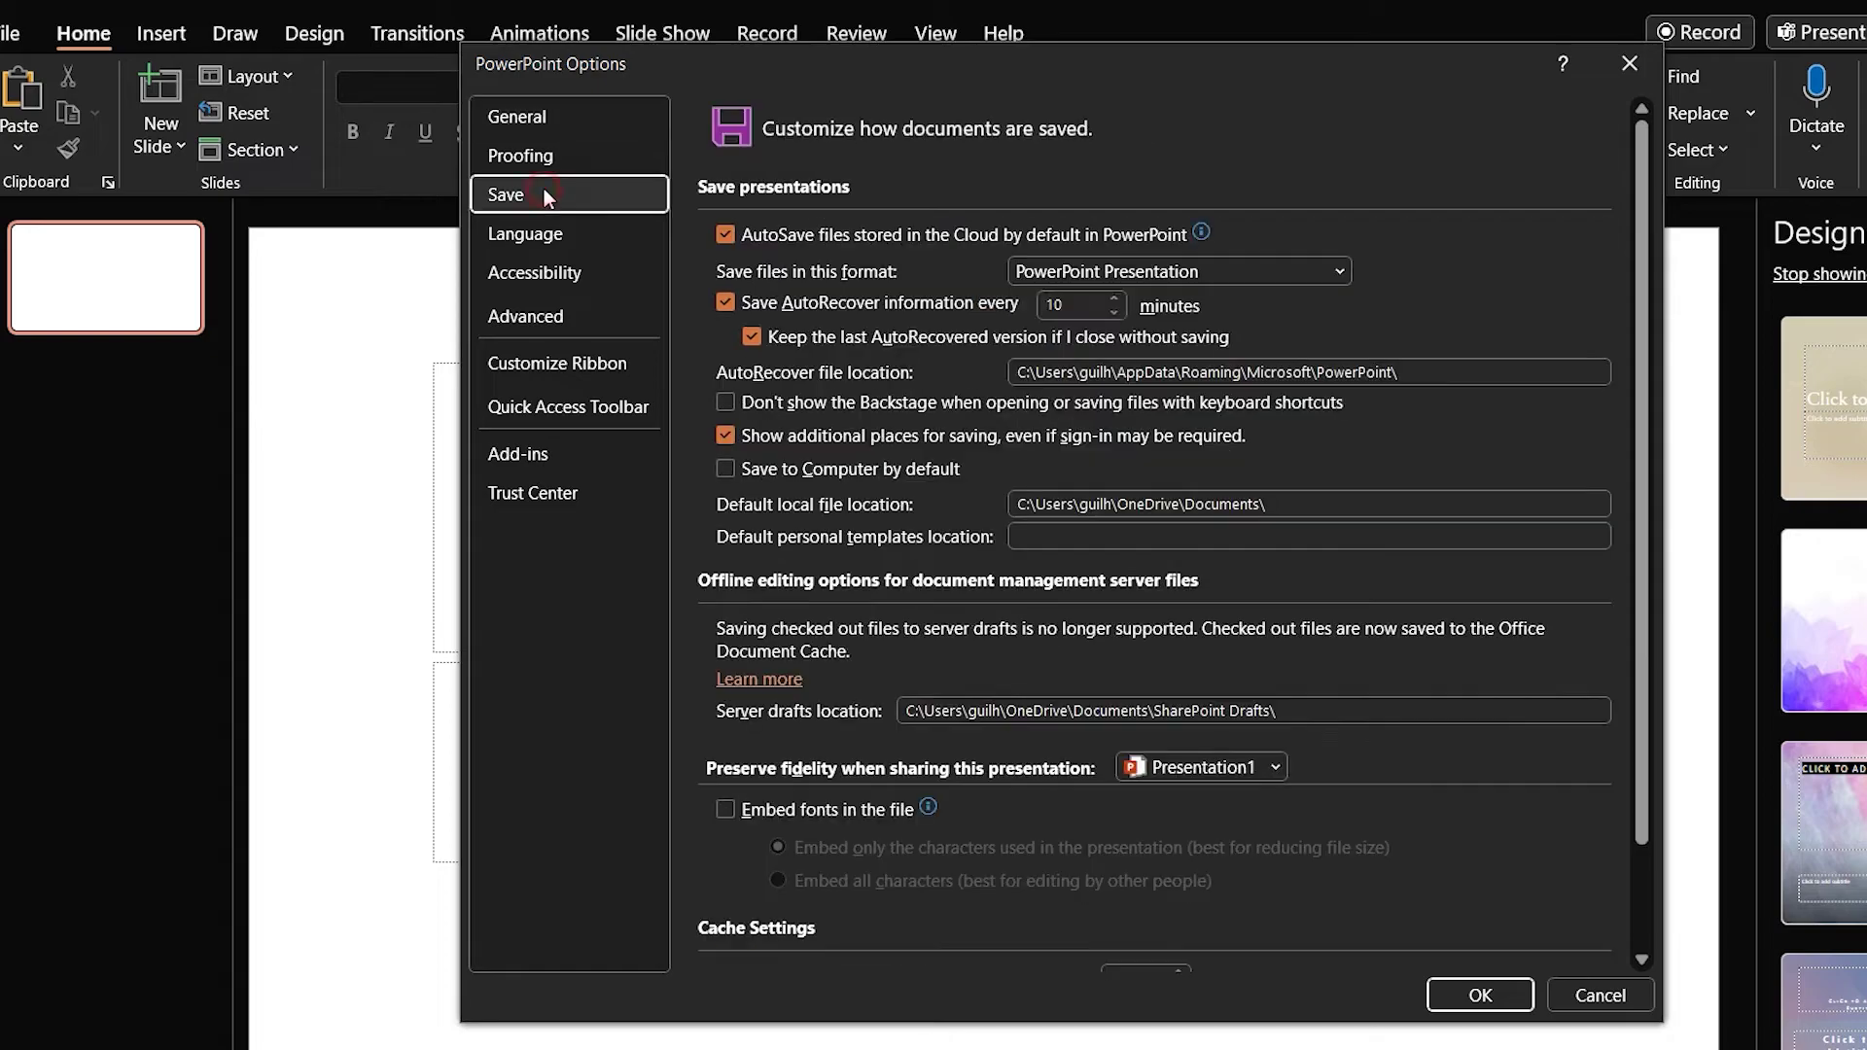
click(725, 306)
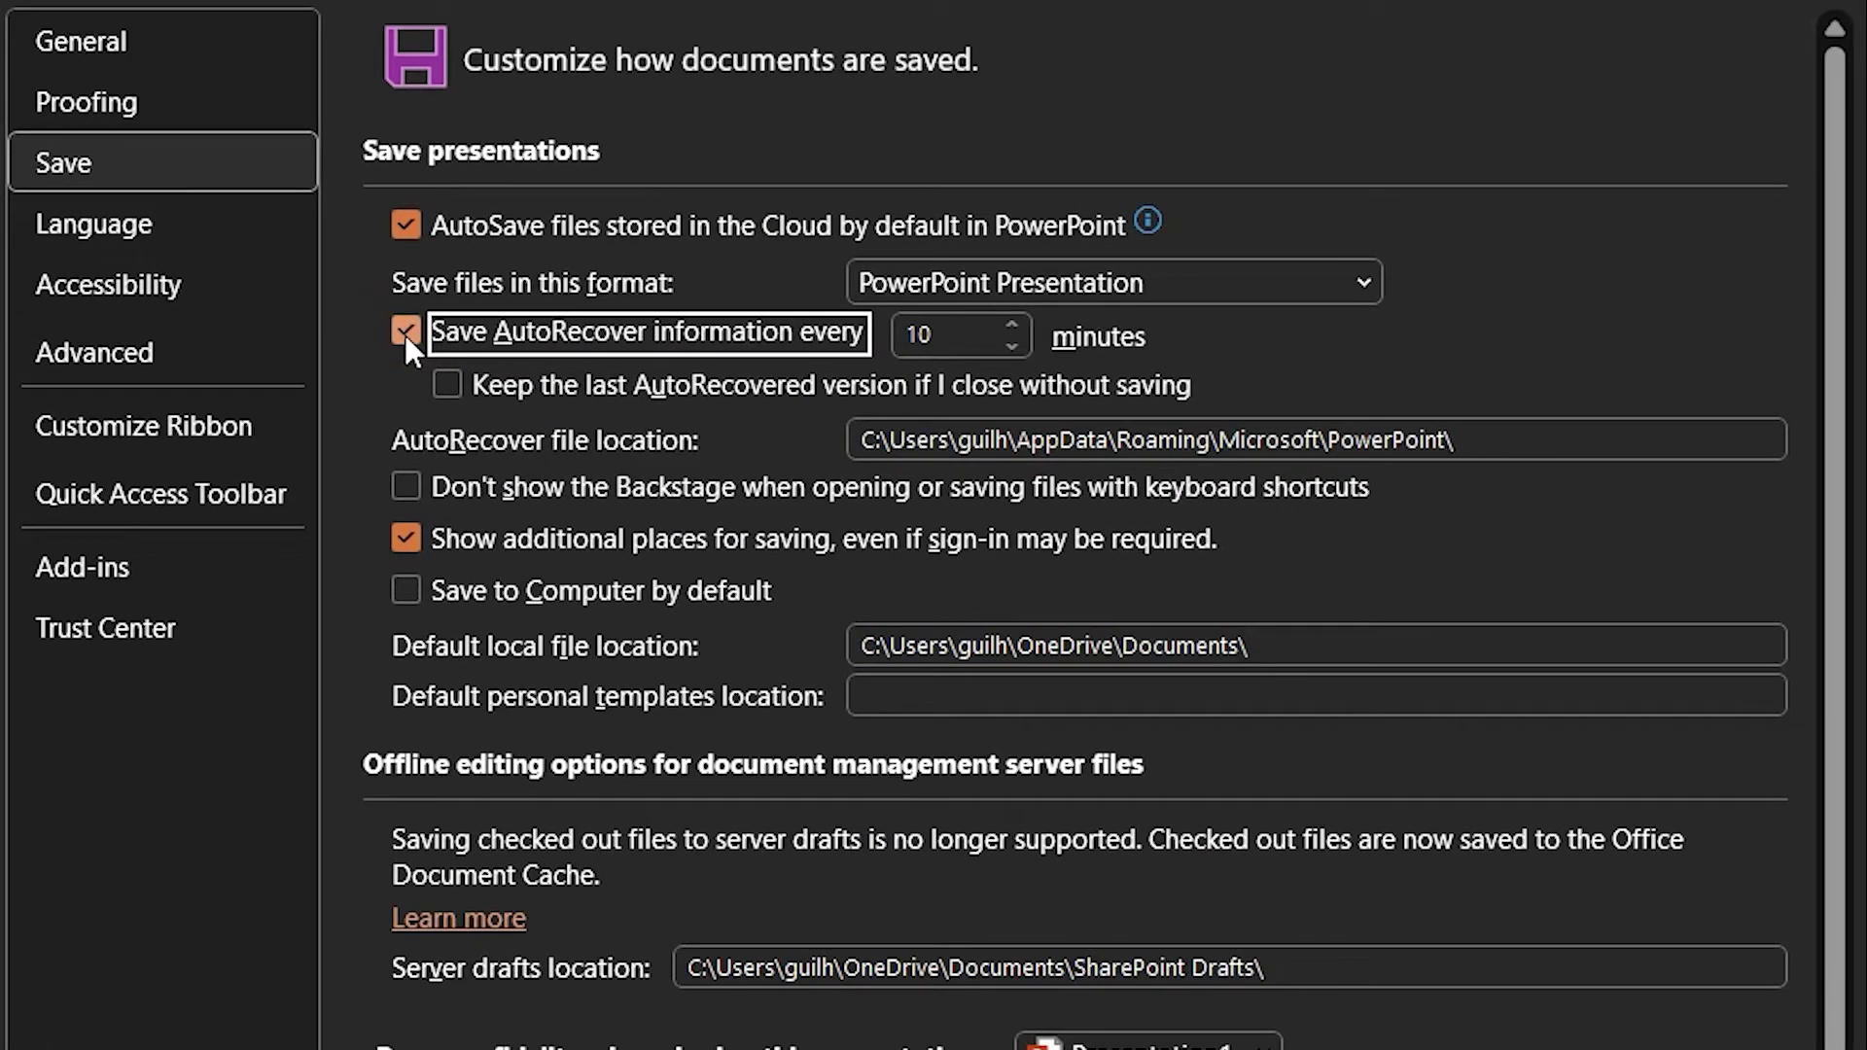
click(448, 384)
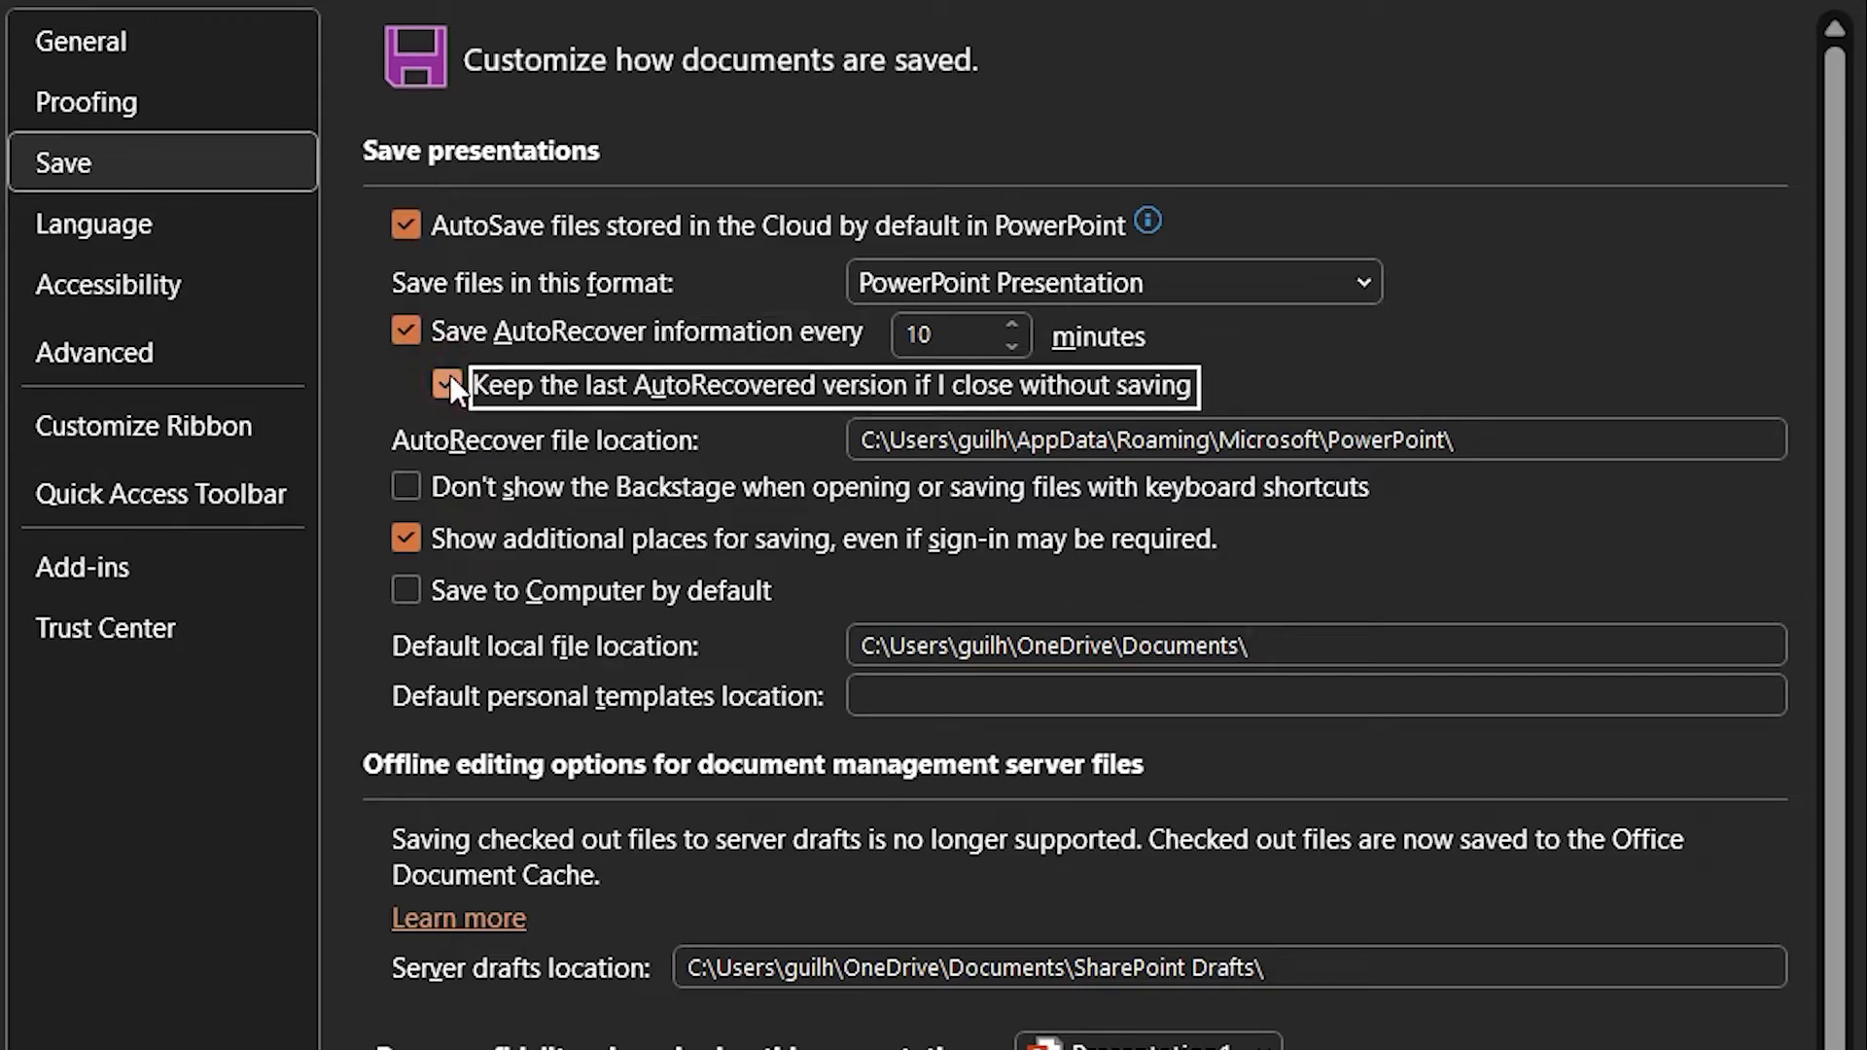
Copy the AutoRecover file location path.
double_click(958, 441)
key(ctrl+c)
right_click(959, 446)
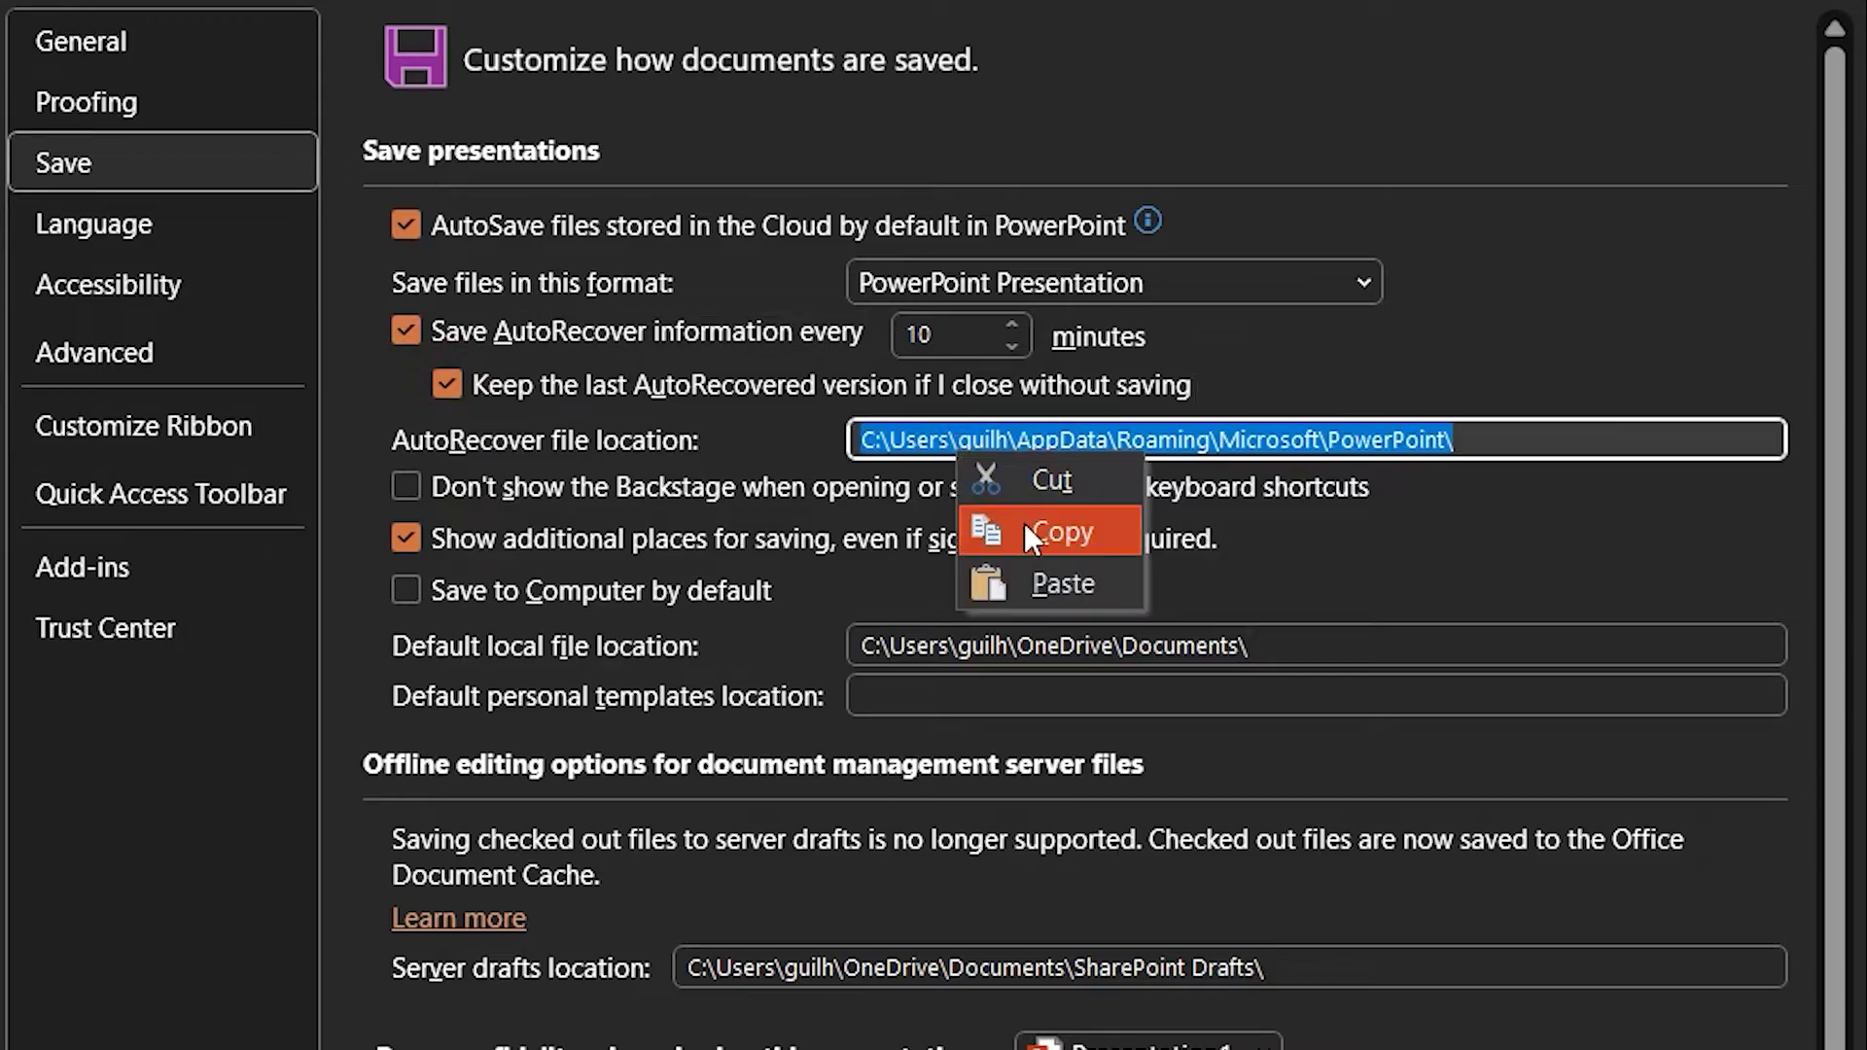
click(1024, 522)
Paste the AutoRecover path into Edge's address bar and download UNSAVED DOCUMENT.pptx.
click(437, 59)
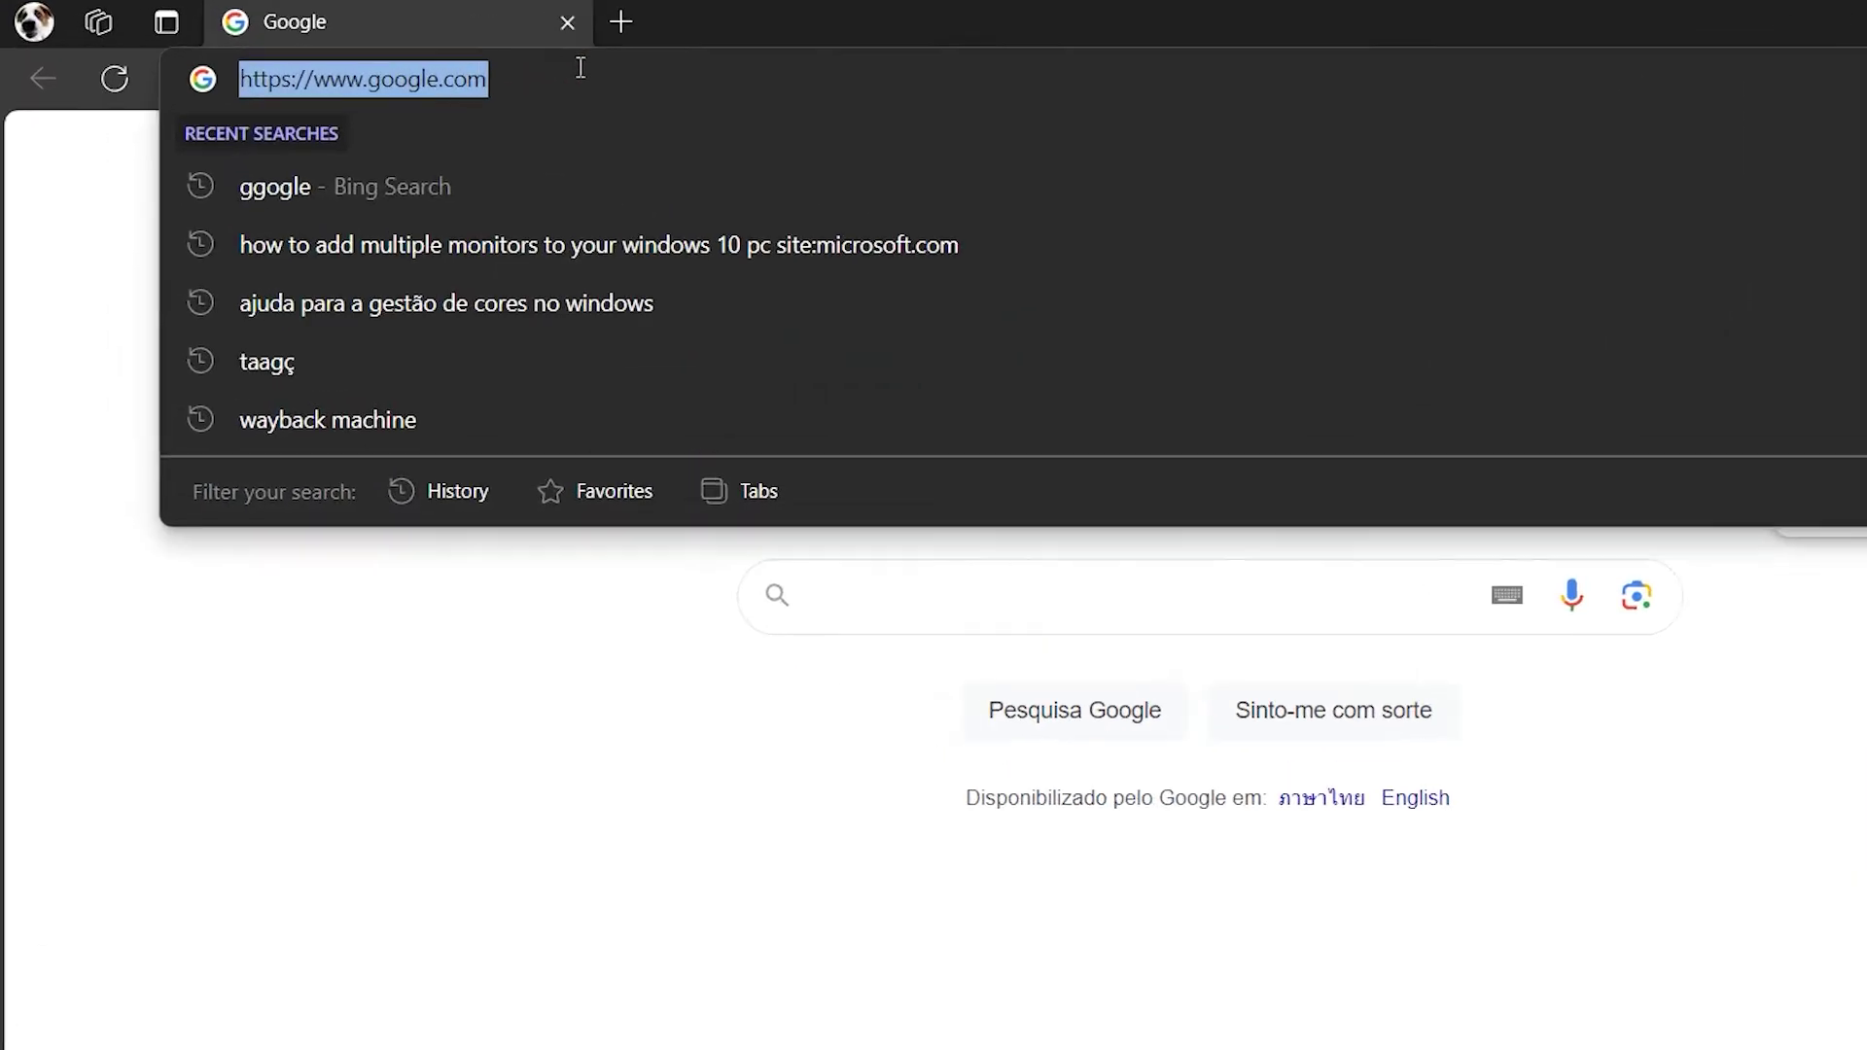
key(ctrl+v)
key(Return)
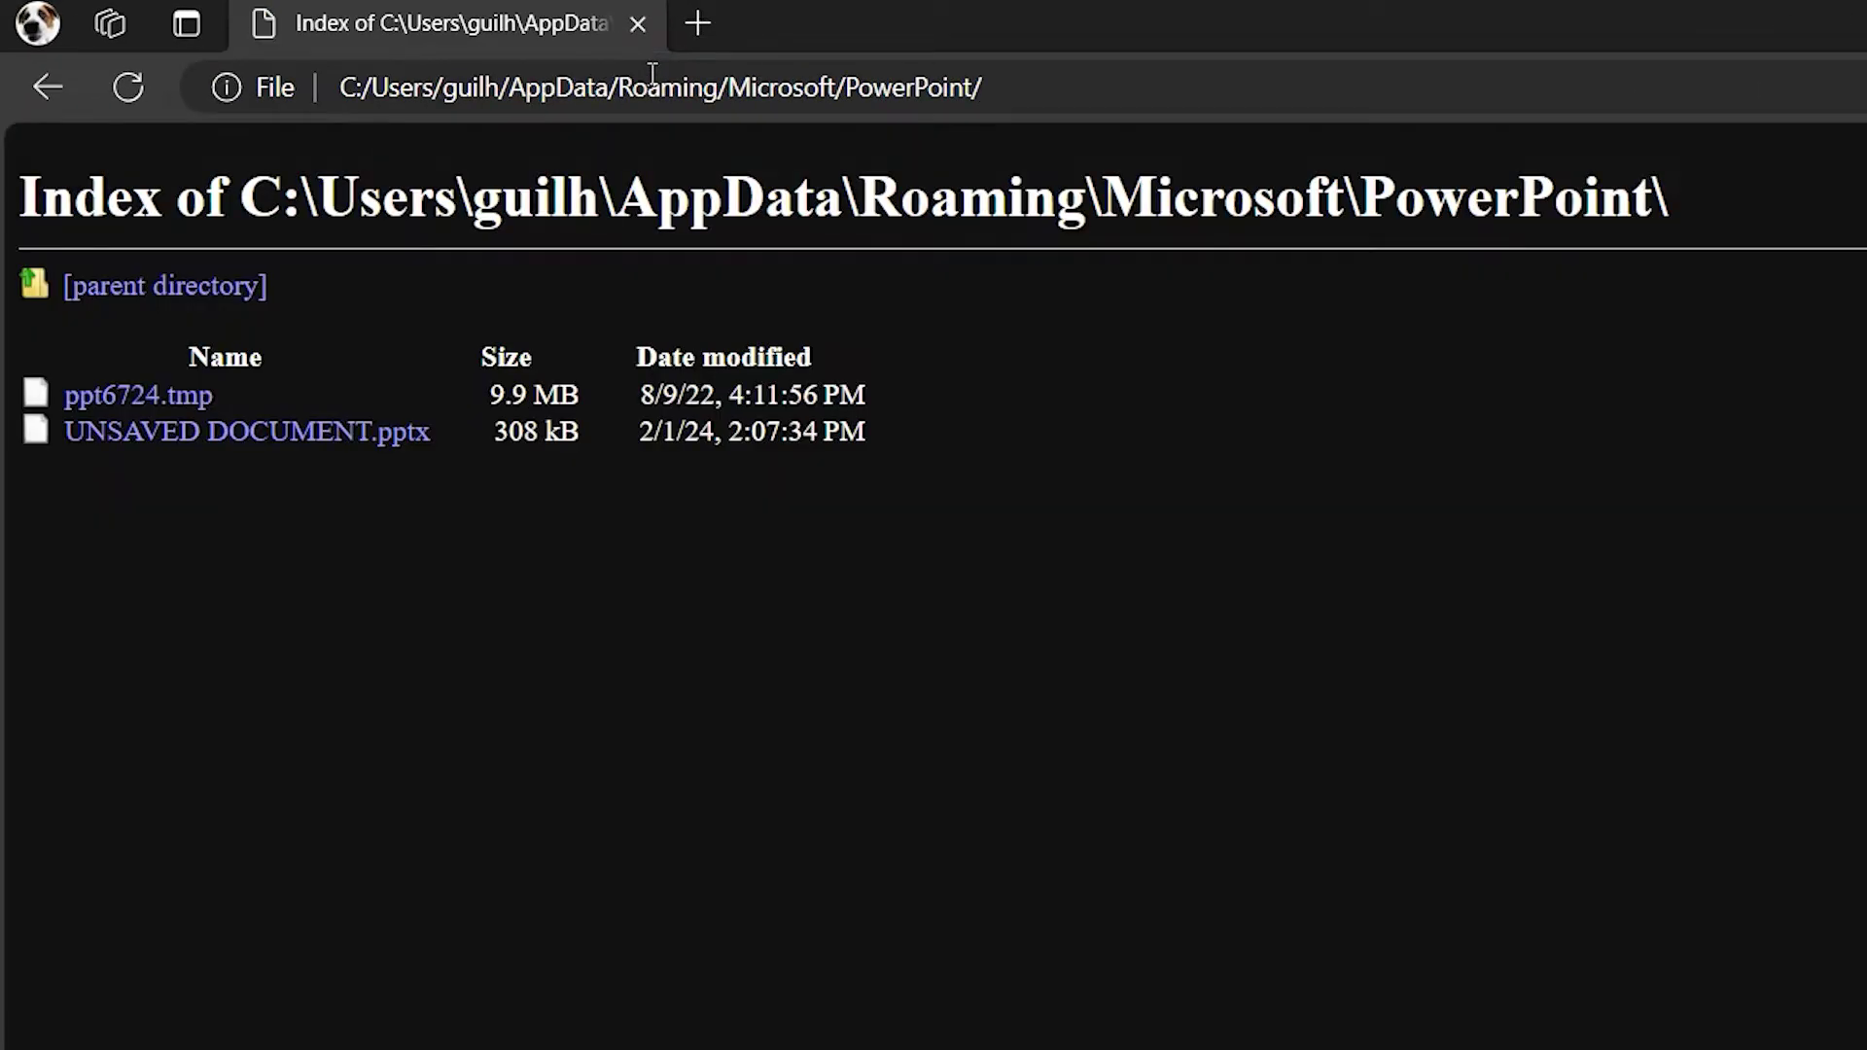
click(304, 433)
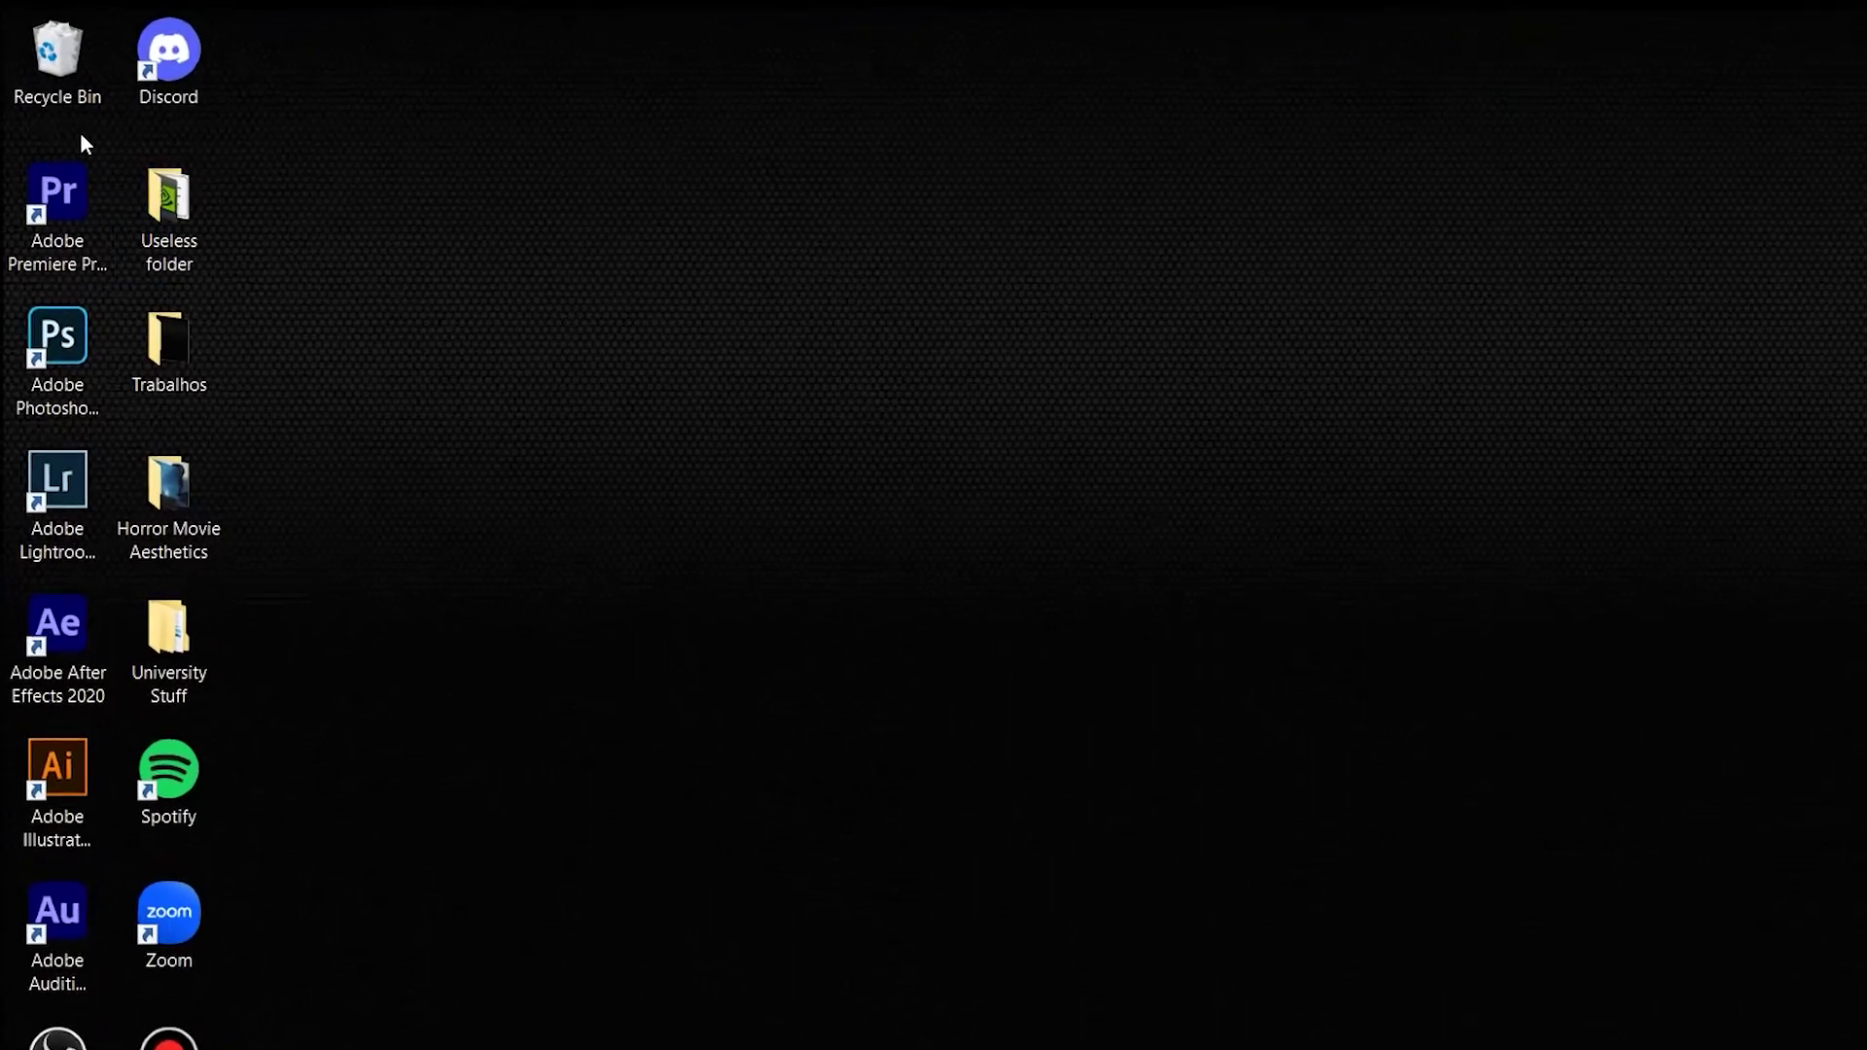
Open the Recycle Bin and bring up the Restore option for UNSAVED DOCUMENT.
double_click(44, 51)
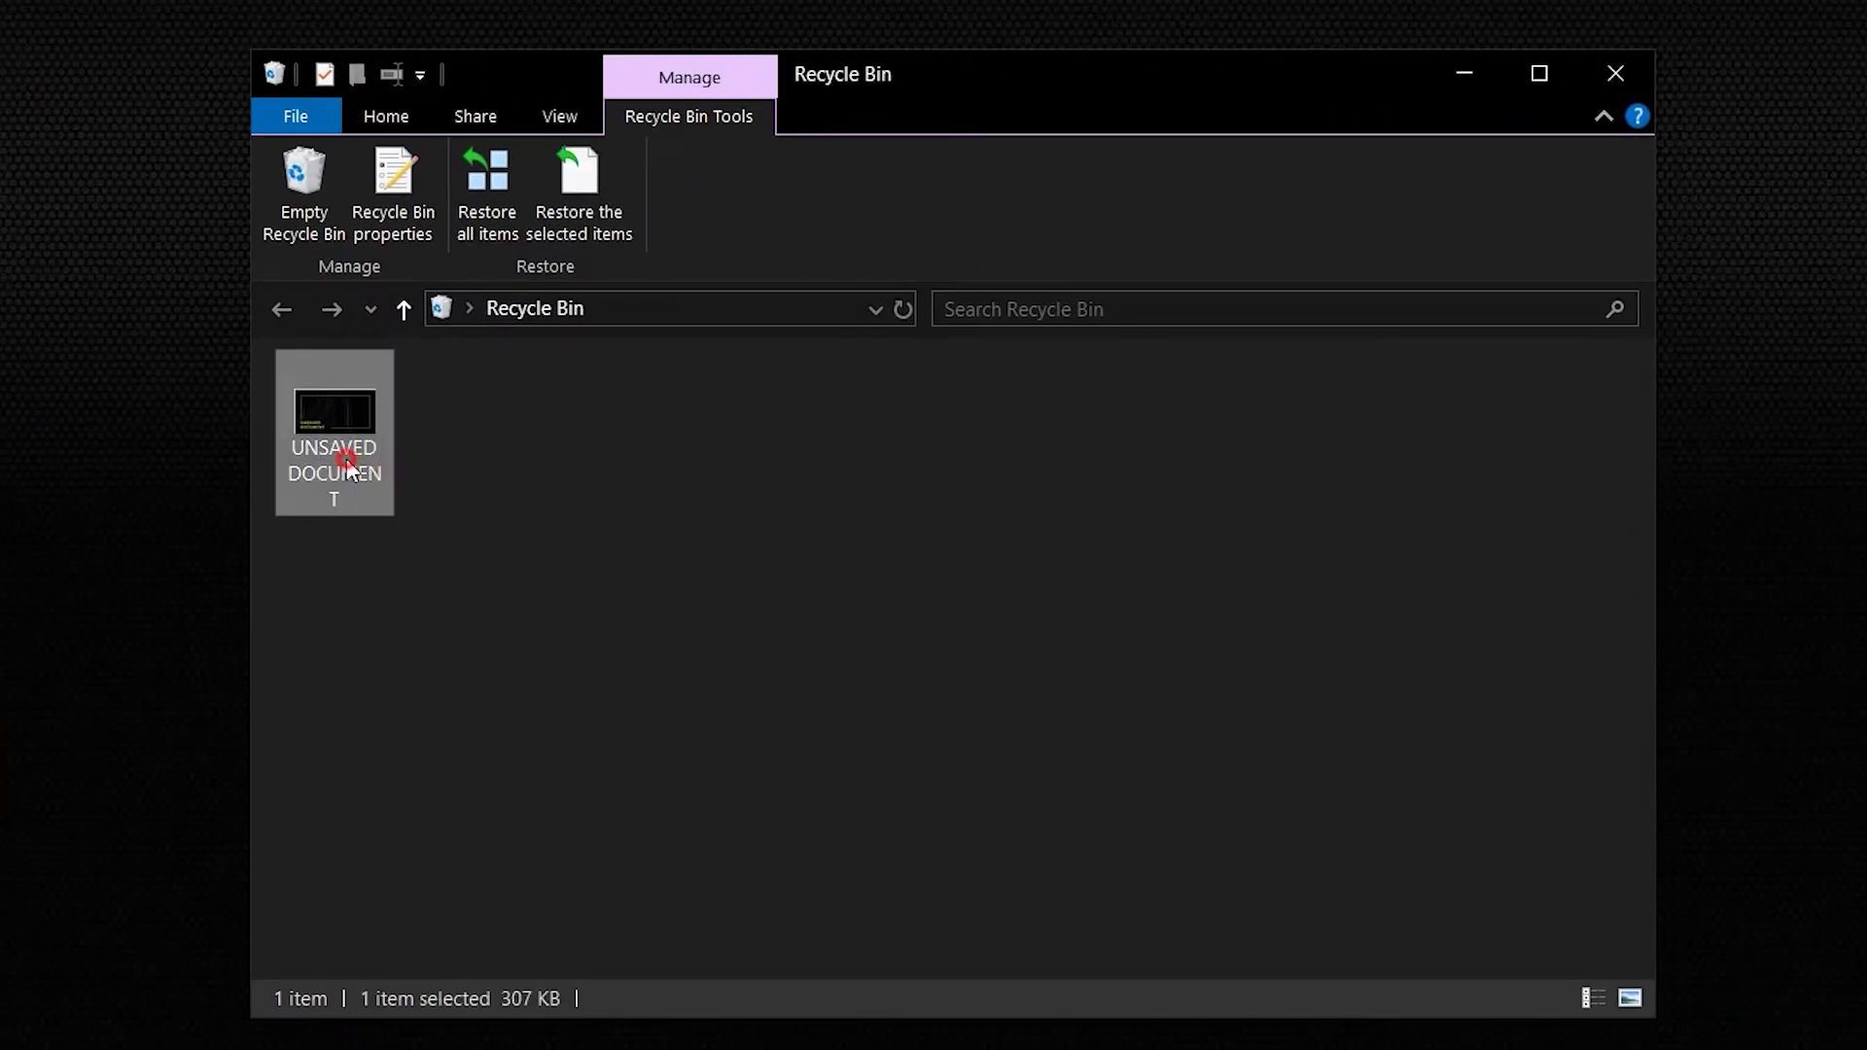
right_click(345, 459)
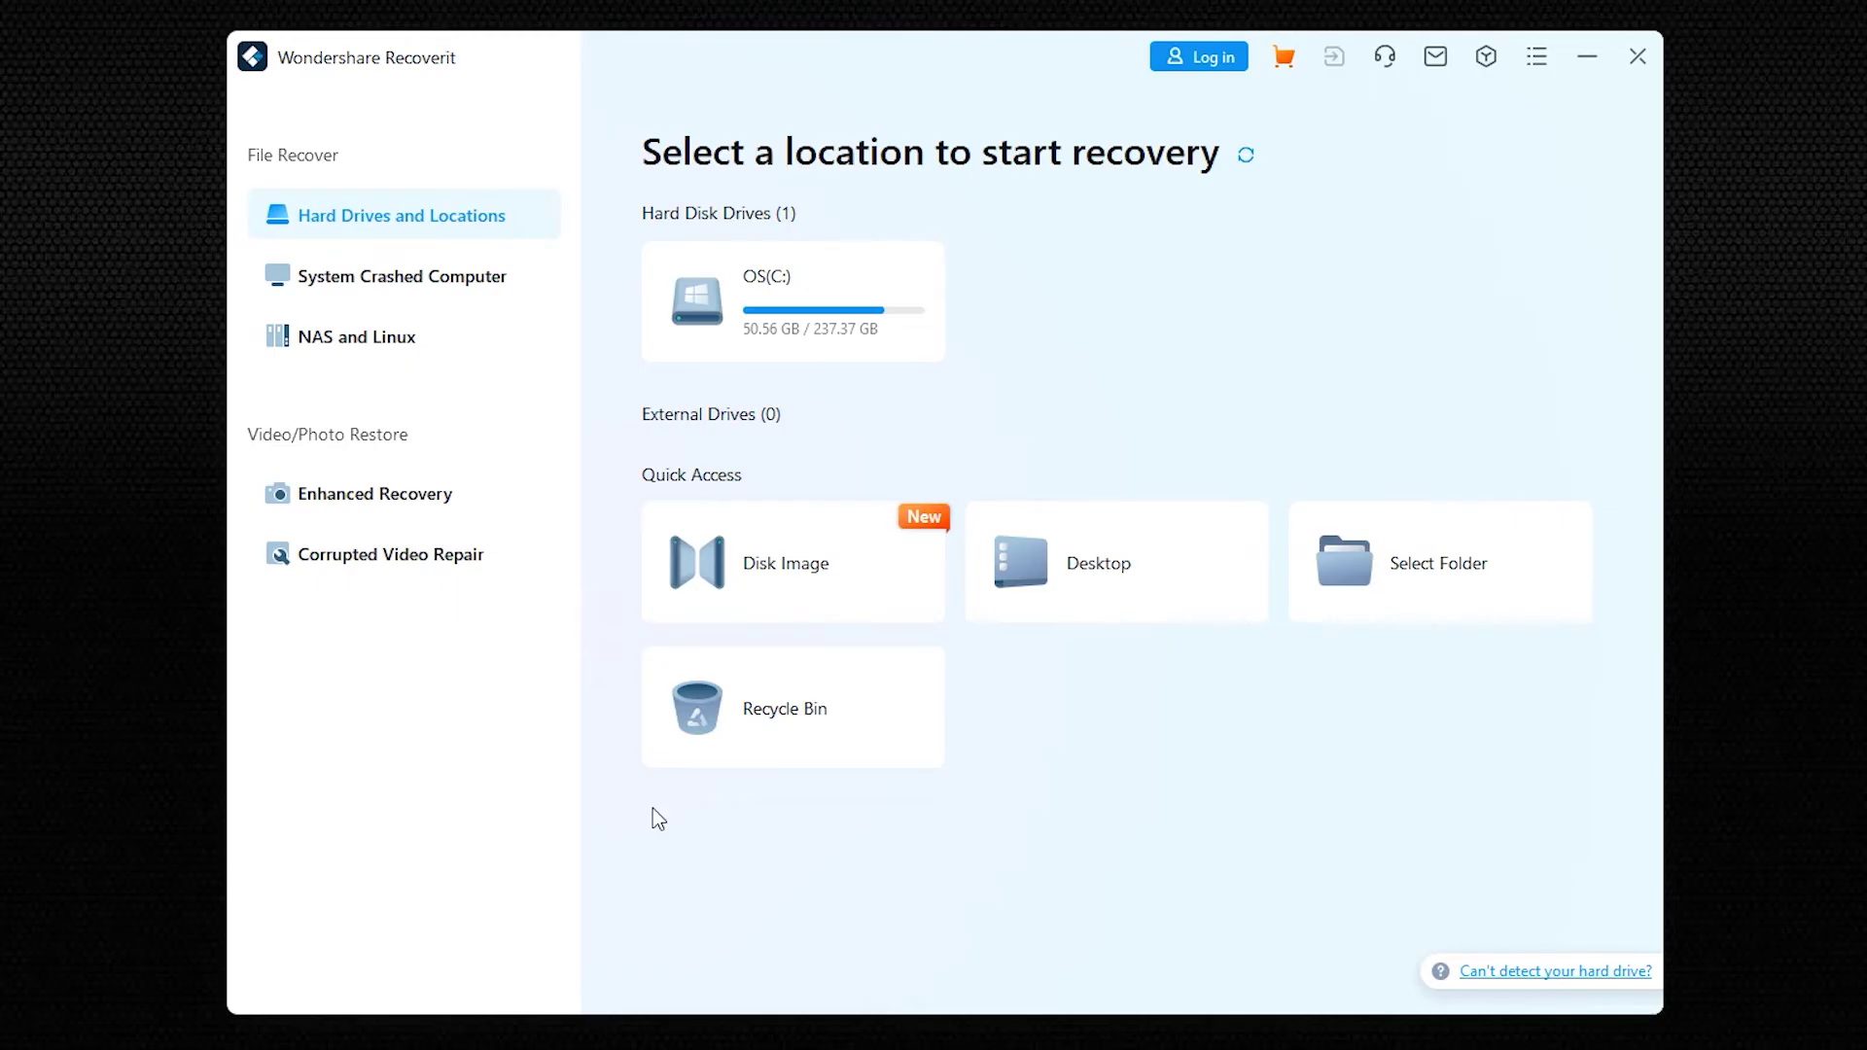
mouse_move(793, 707)
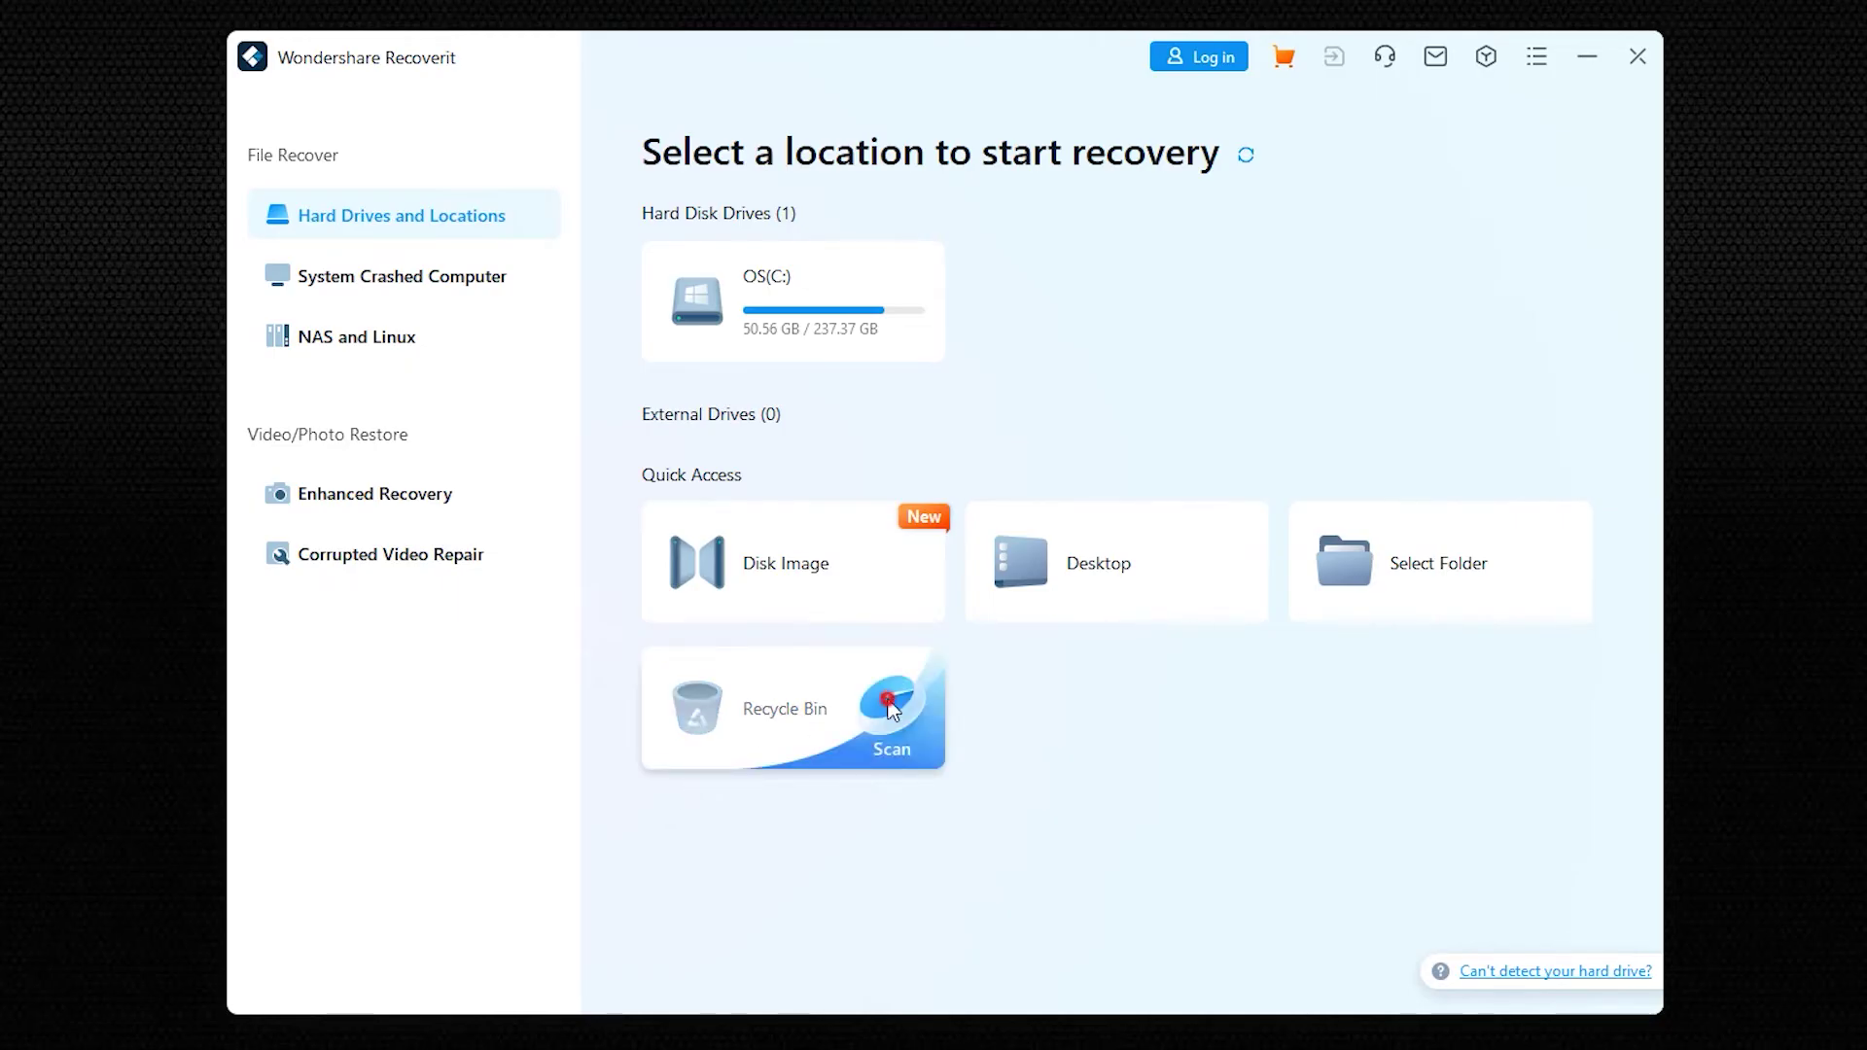
Scan the Recycle Bin in Recoverit and filter the results to unsaved files.
click(893, 710)
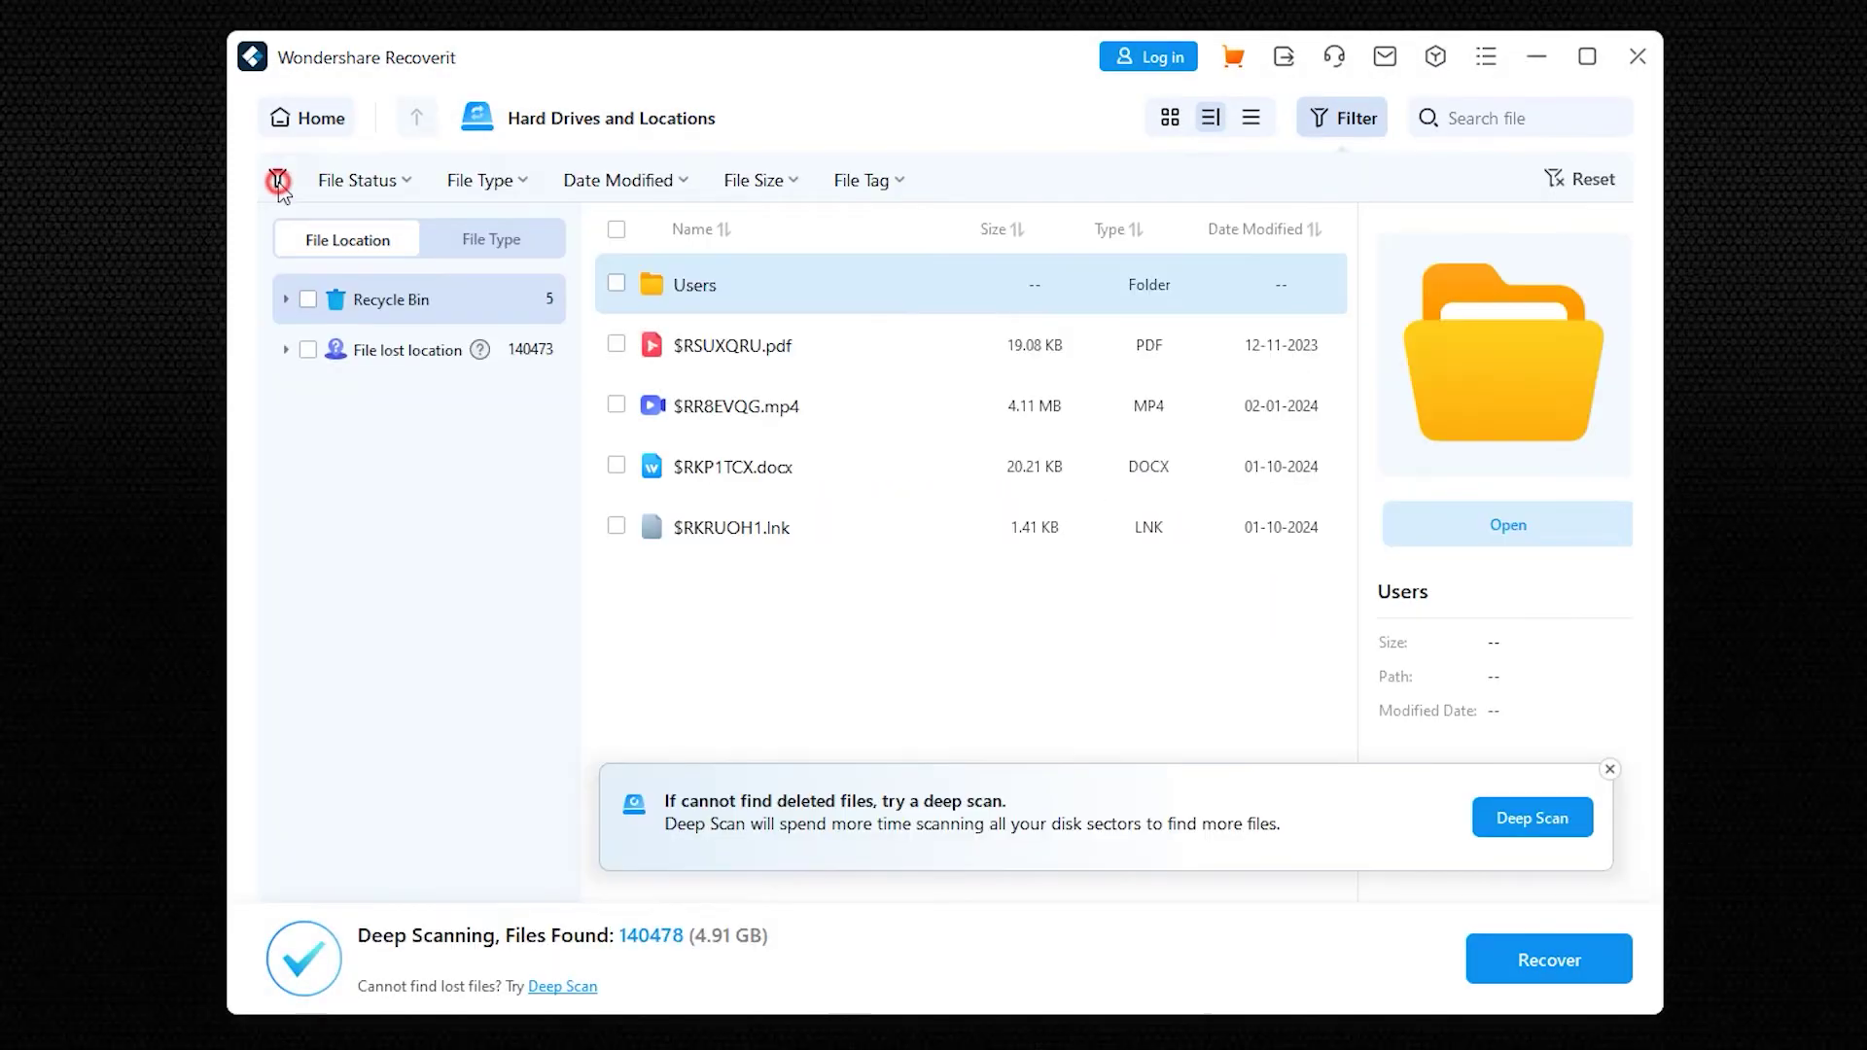
click(418, 184)
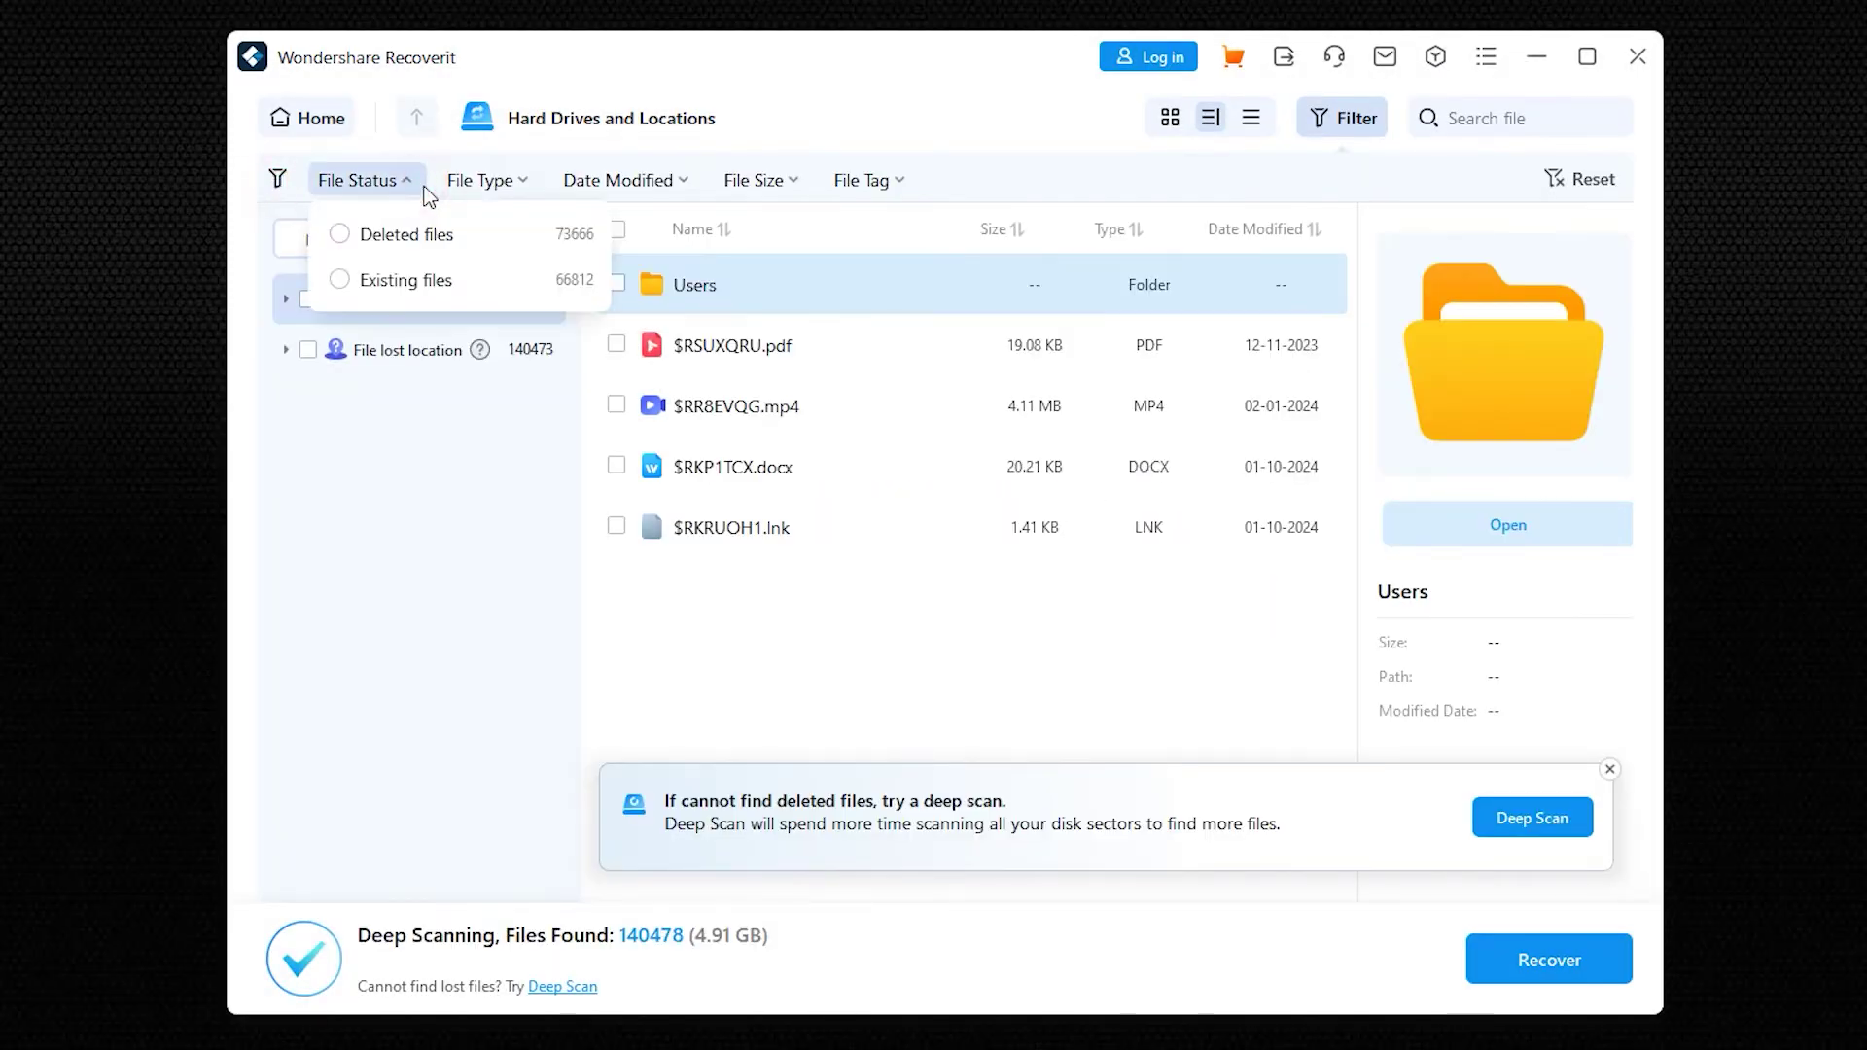
click(520, 185)
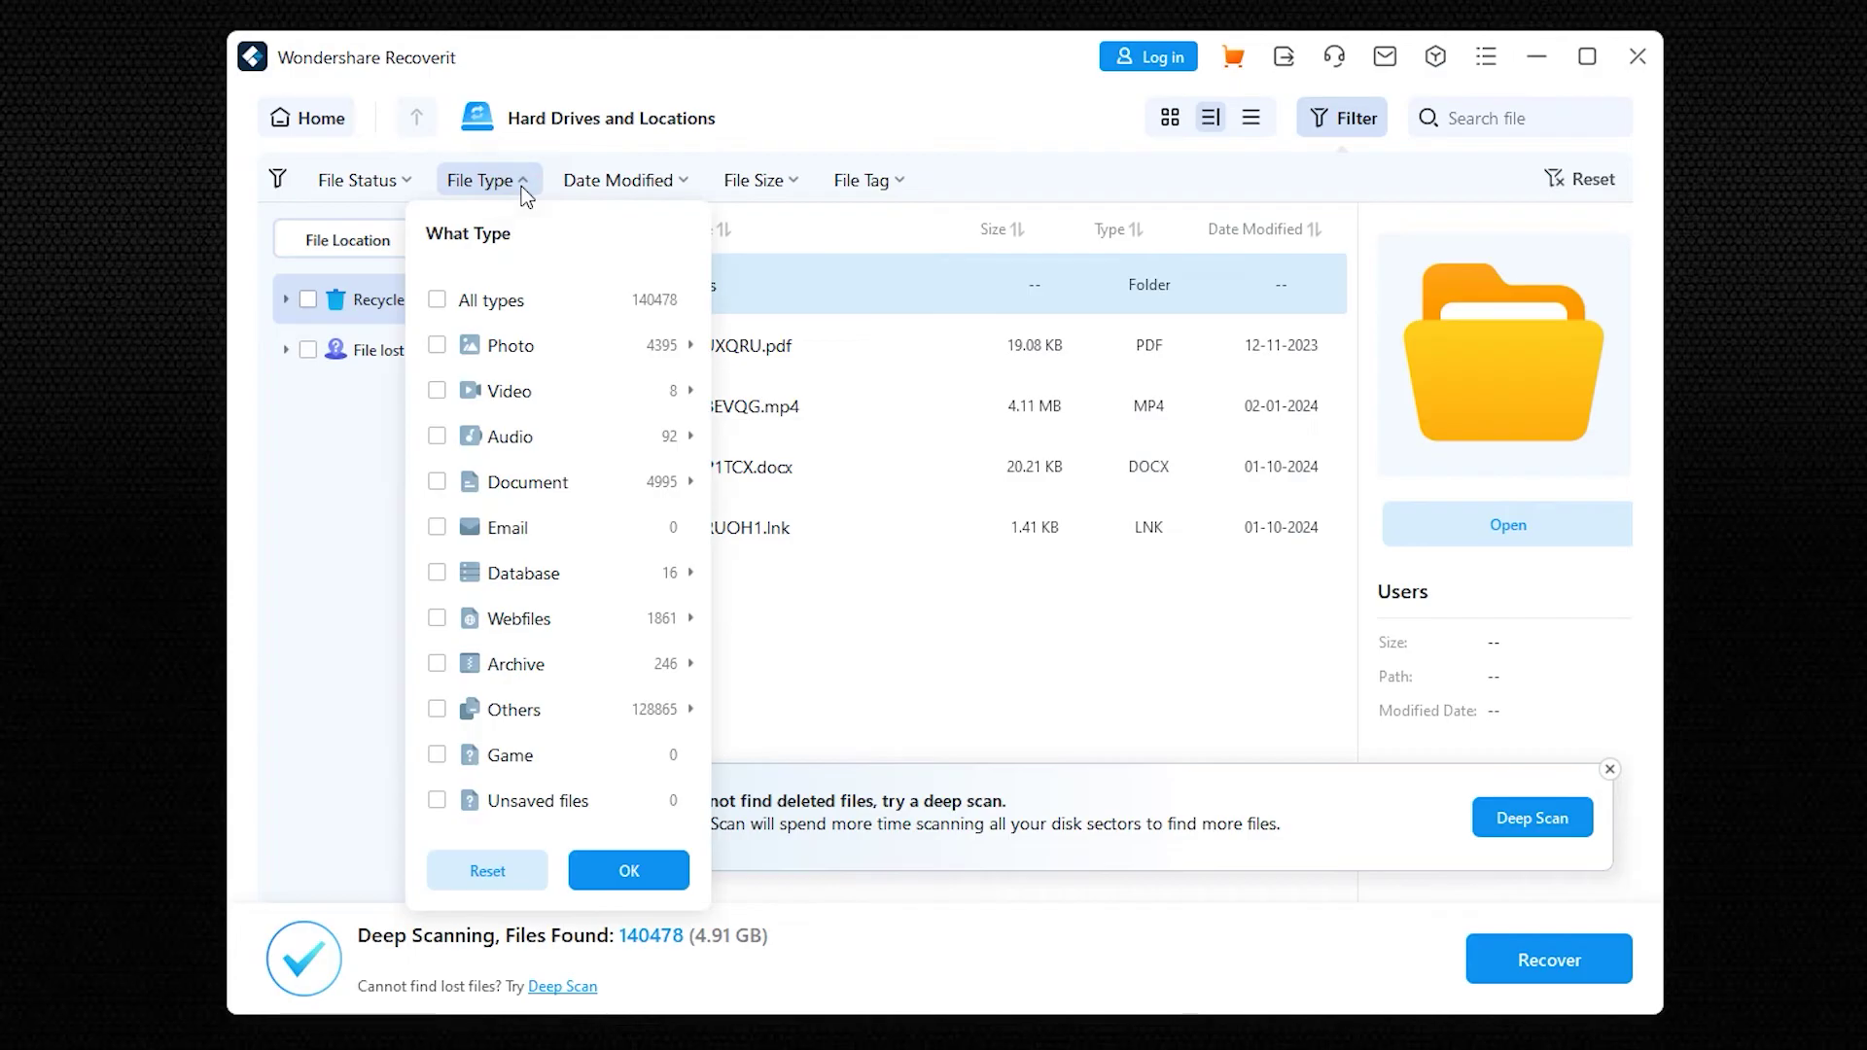
click(521, 184)
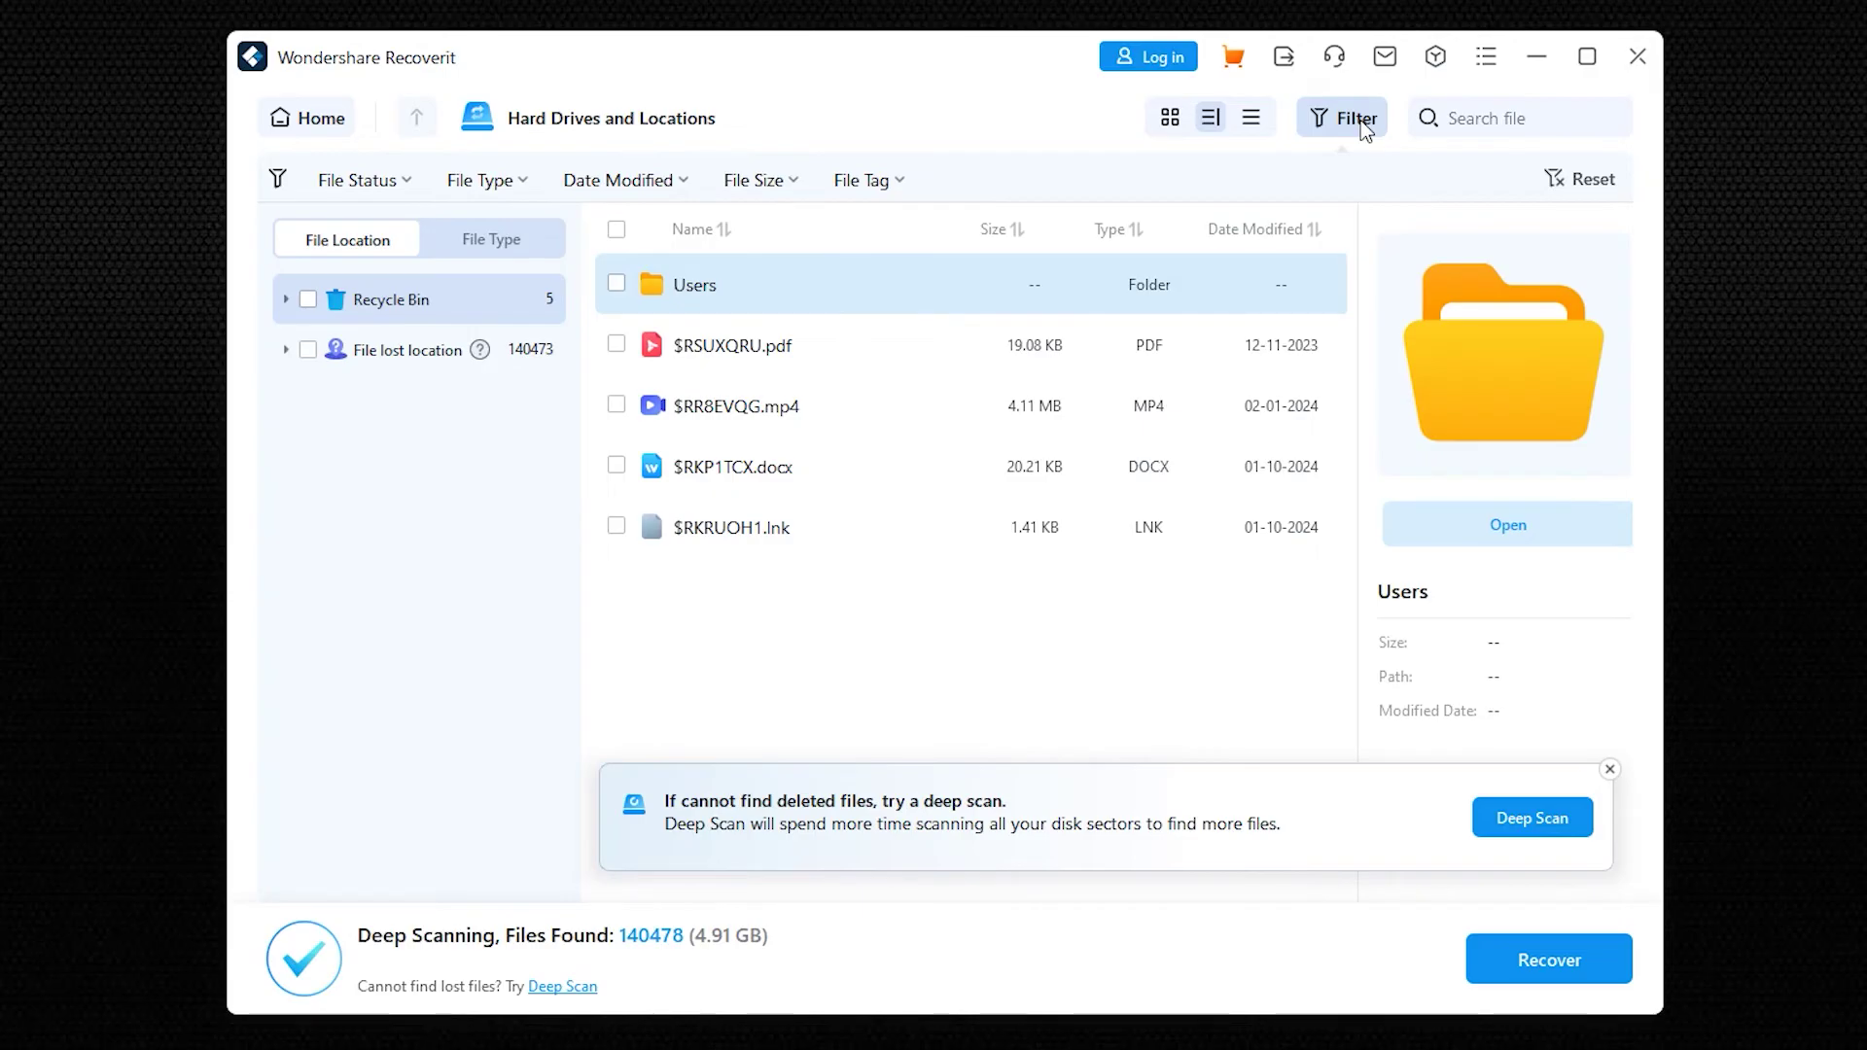
click(517, 181)
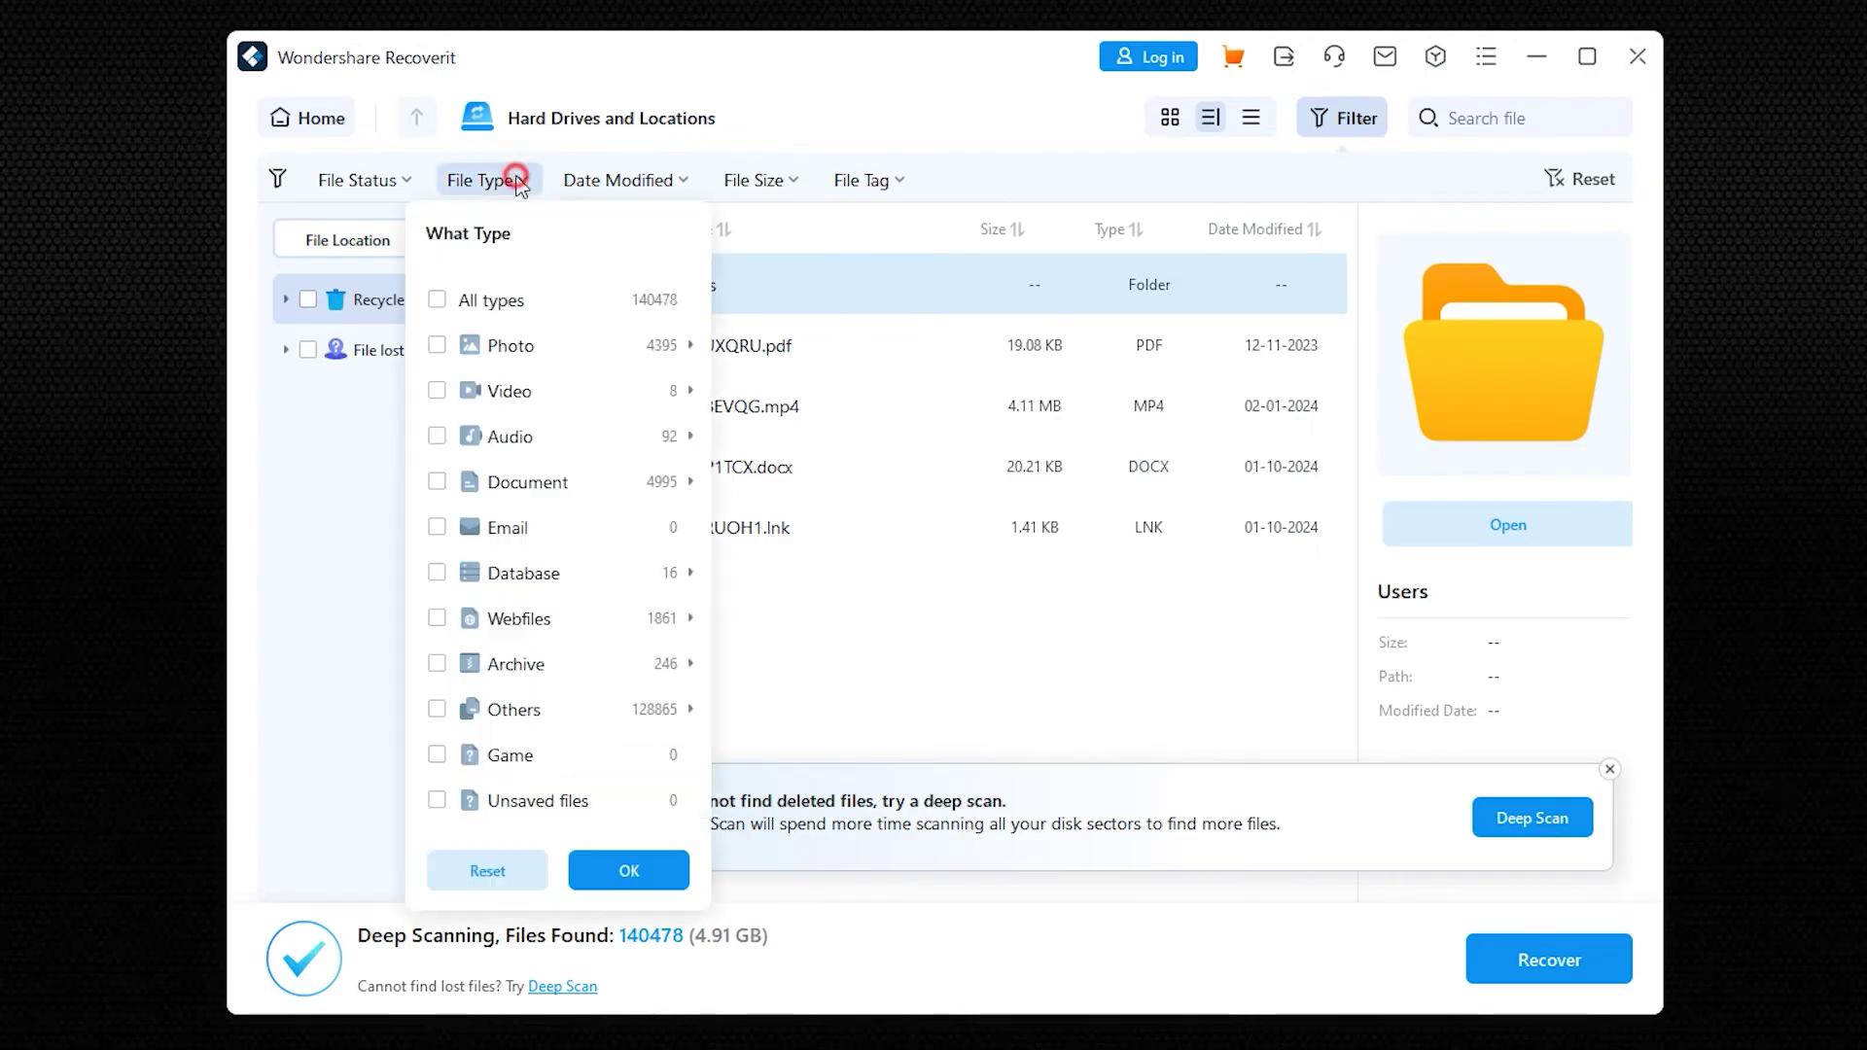
click(434, 804)
click(1535, 104)
text(.ppt)
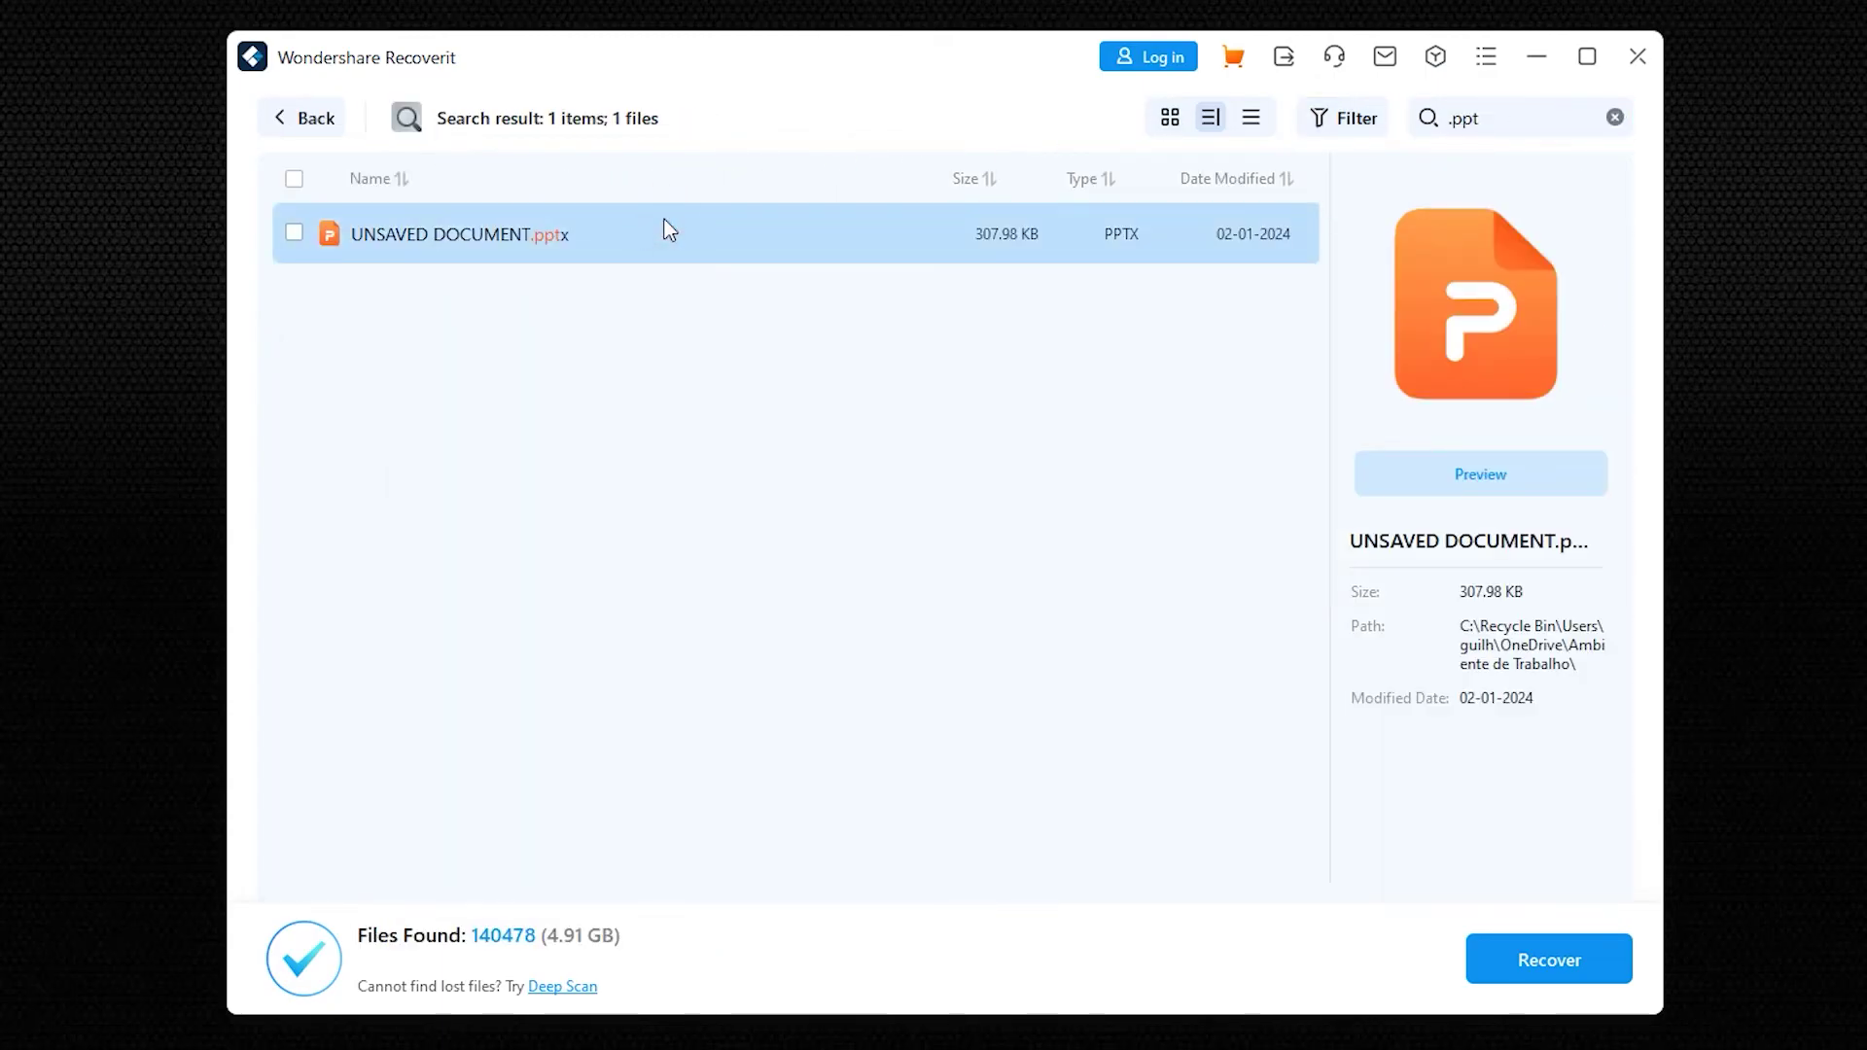
click(1384, 493)
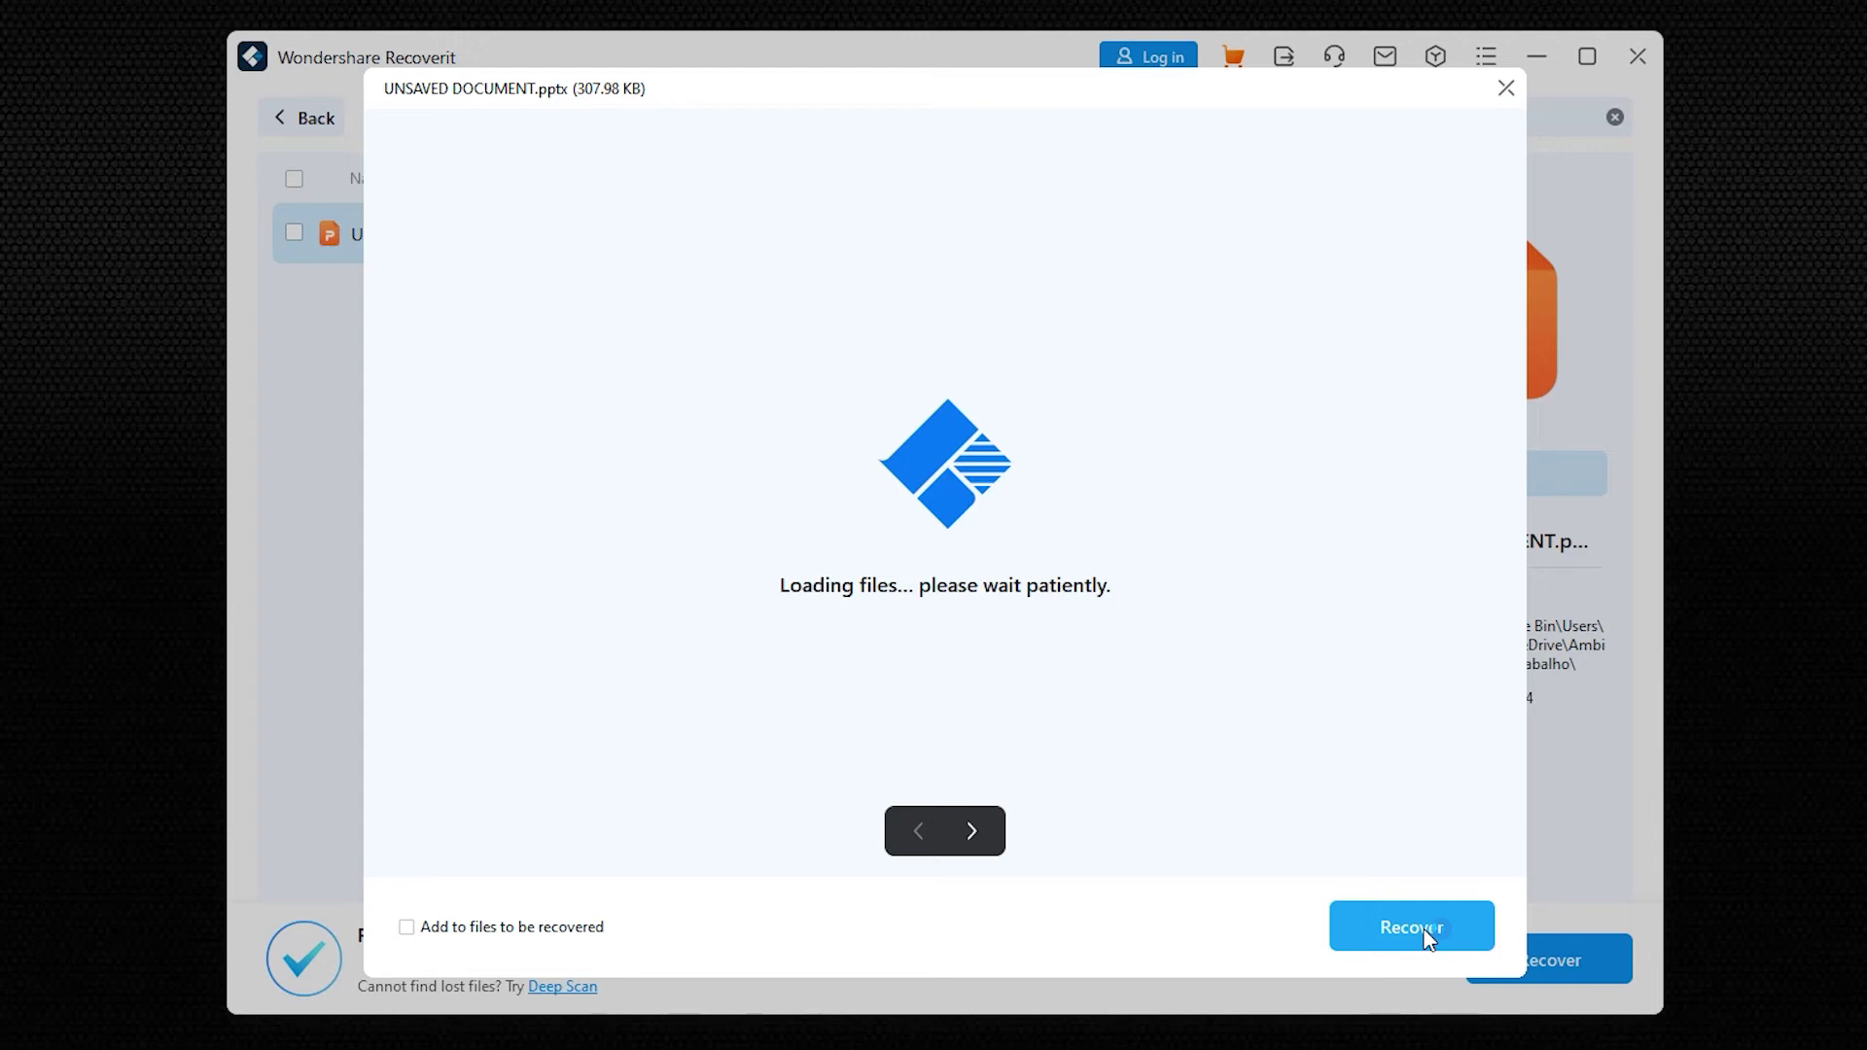
click(1507, 87)
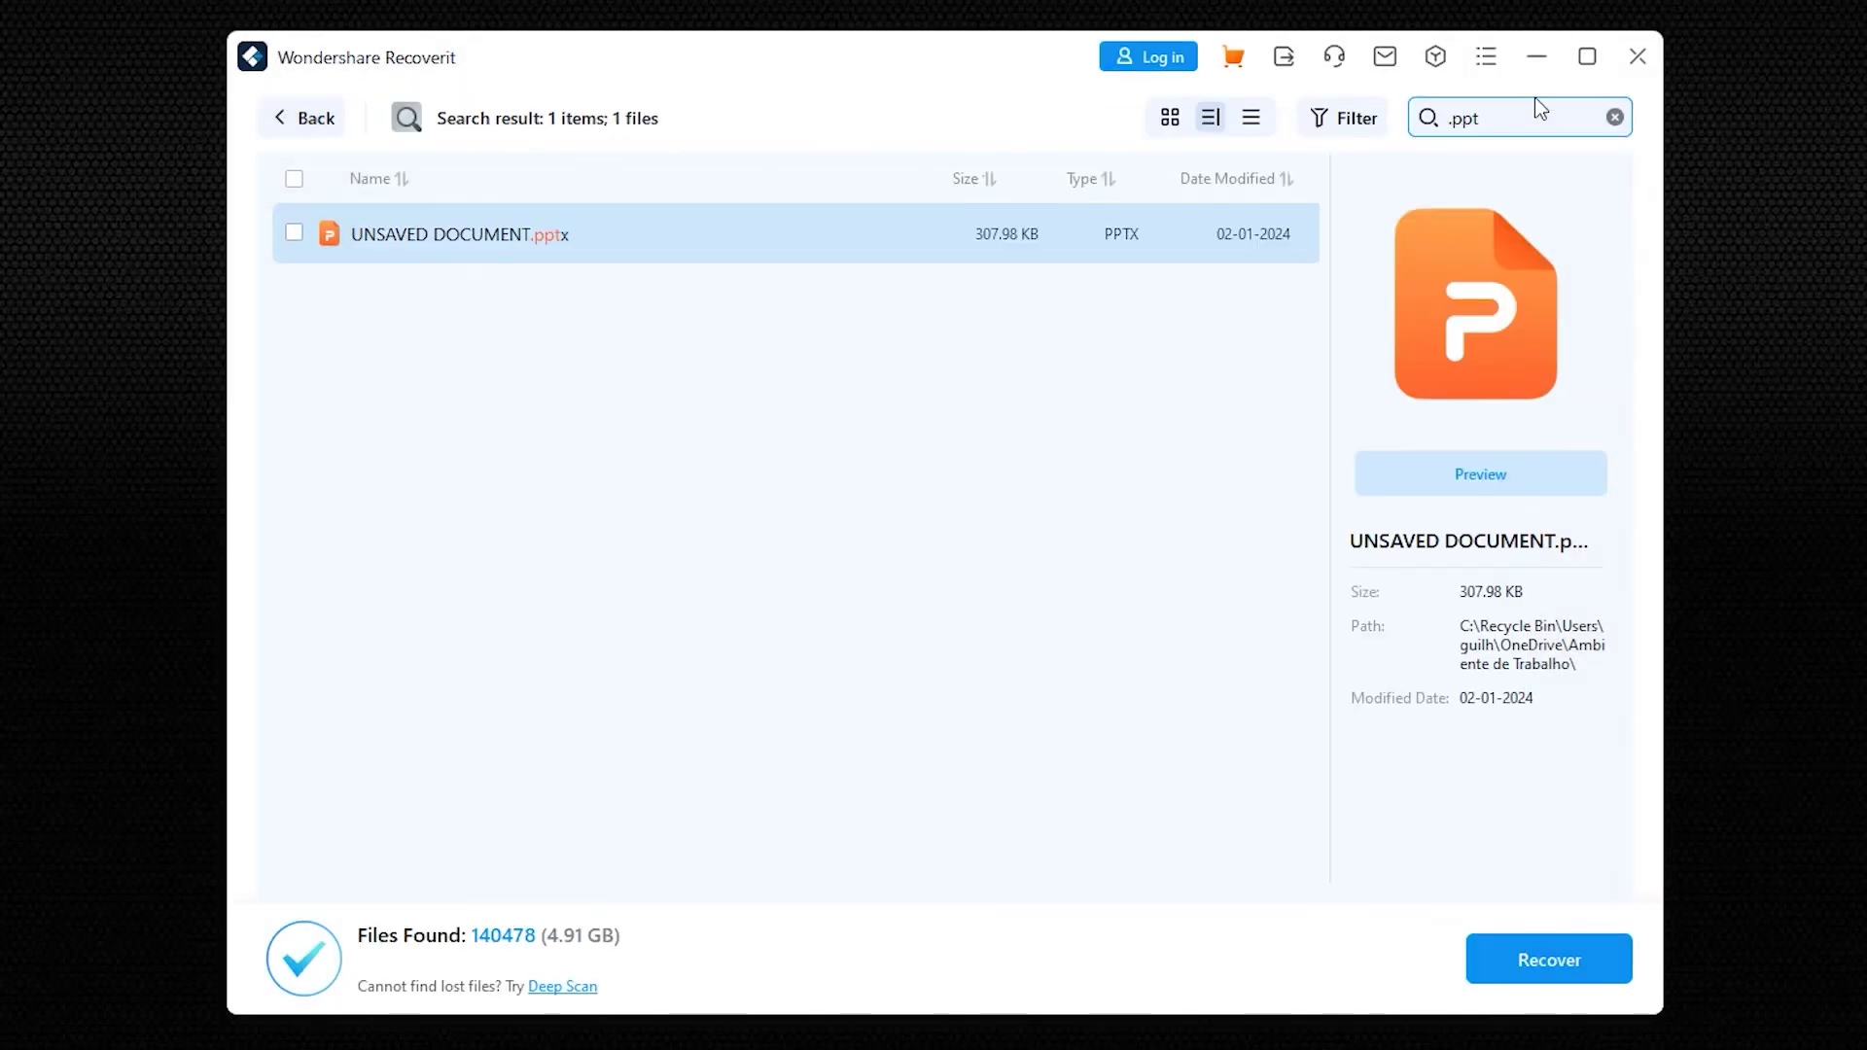